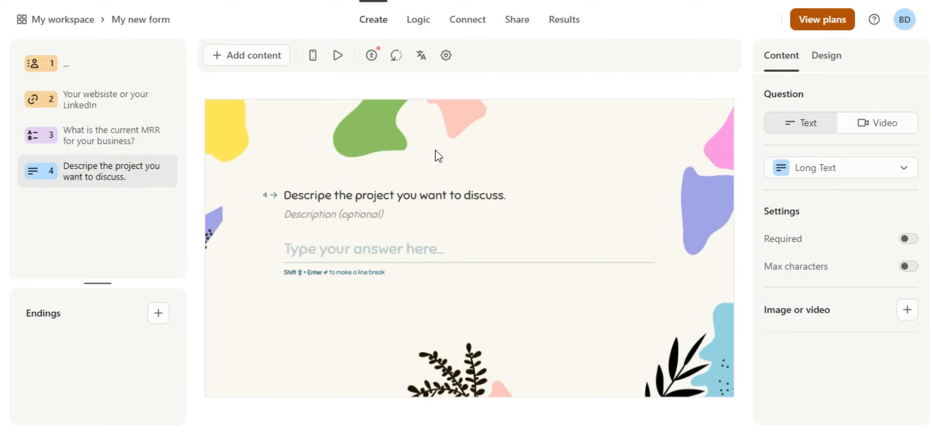
Search 'ceo of bmw linkedin', open the BMW Group CEO's LinkedIn profile, and copy its URL.
key(Tab)
key(ctrl+l)
text(ceo o)
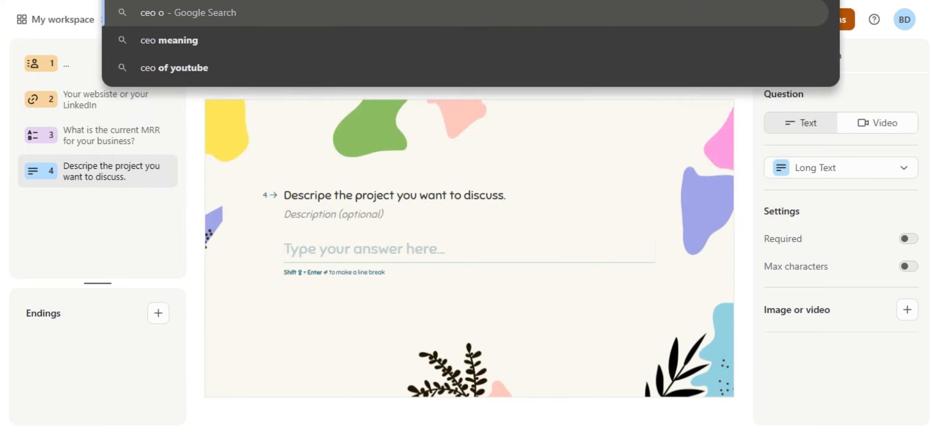
text(f b)
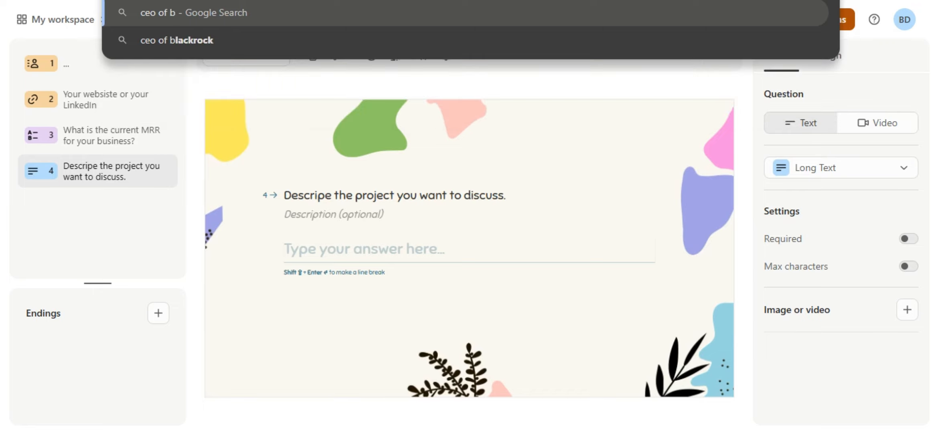
text(mw l)
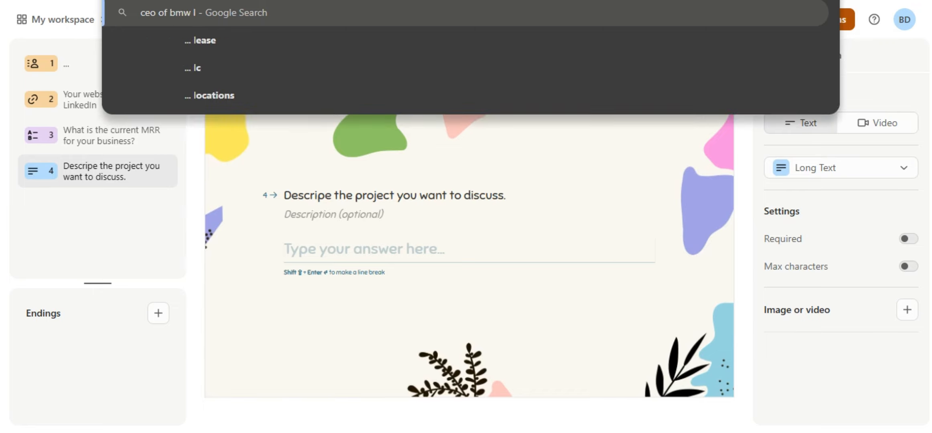
text(ink)
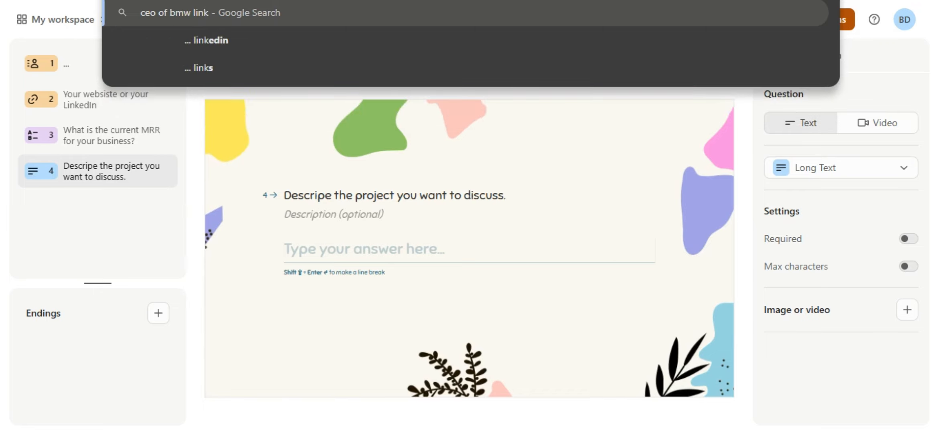
key(Down)
key(Return)
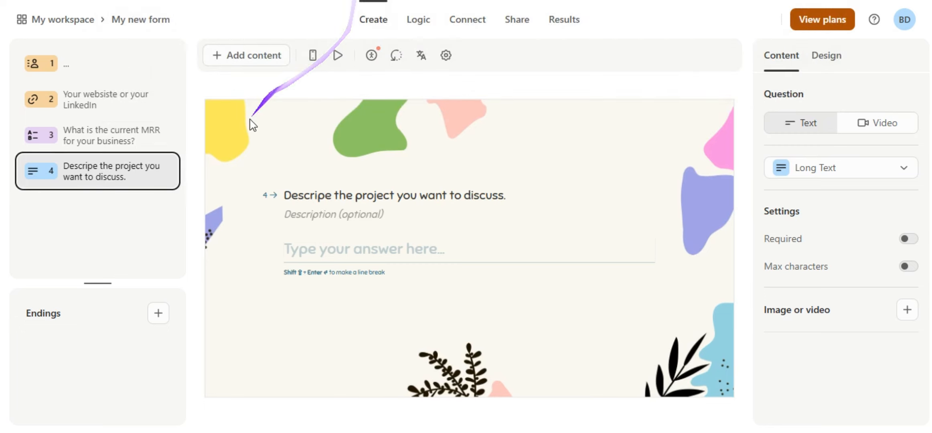
click(189, 212)
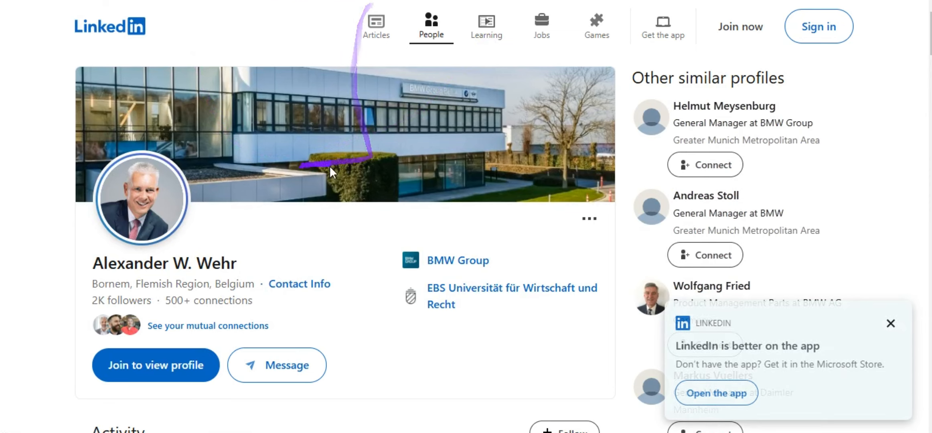
right_click(262, 1)
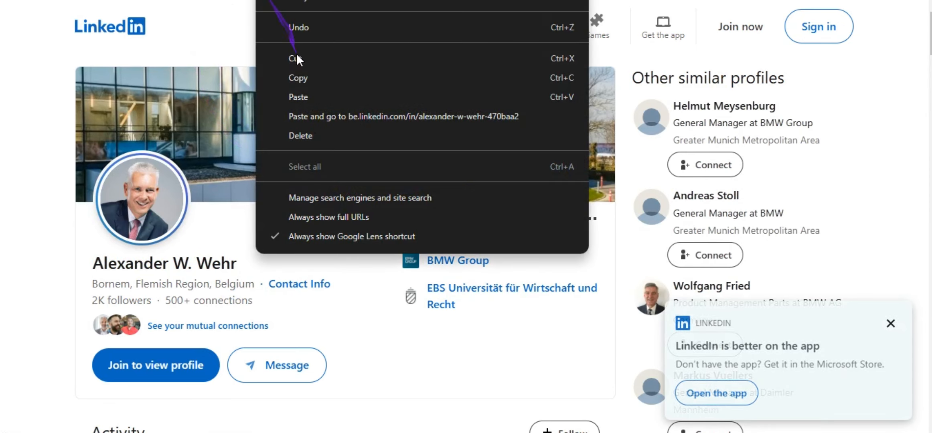
click(295, 73)
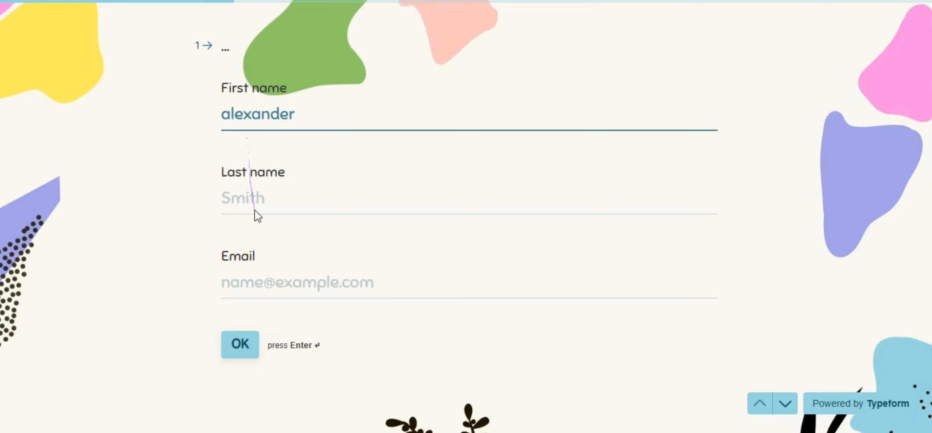
Fill in the Last name and Email contact fields and submit them.
click(256, 197)
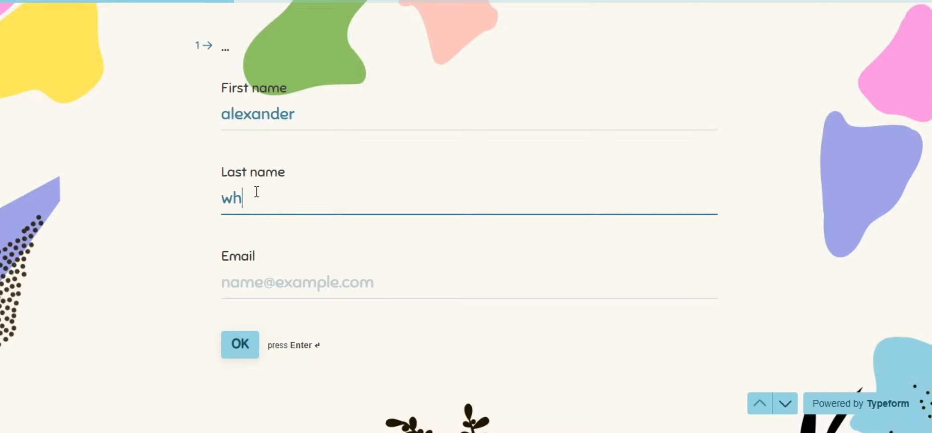
click(267, 287)
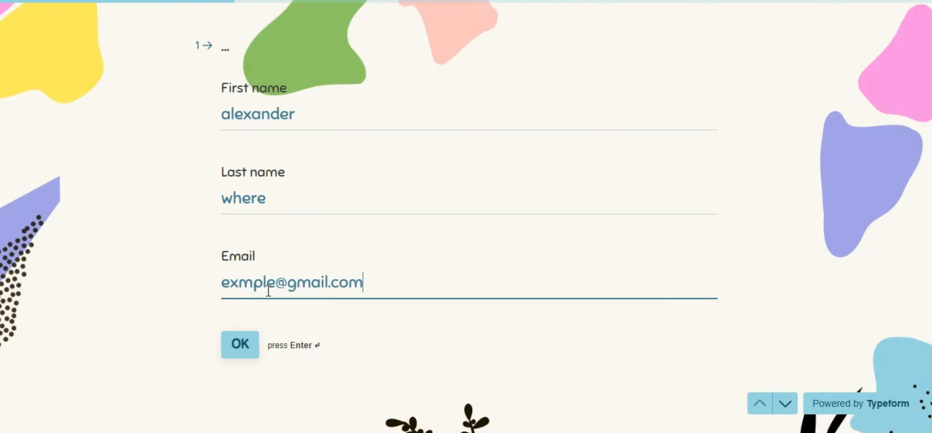
key(Return)
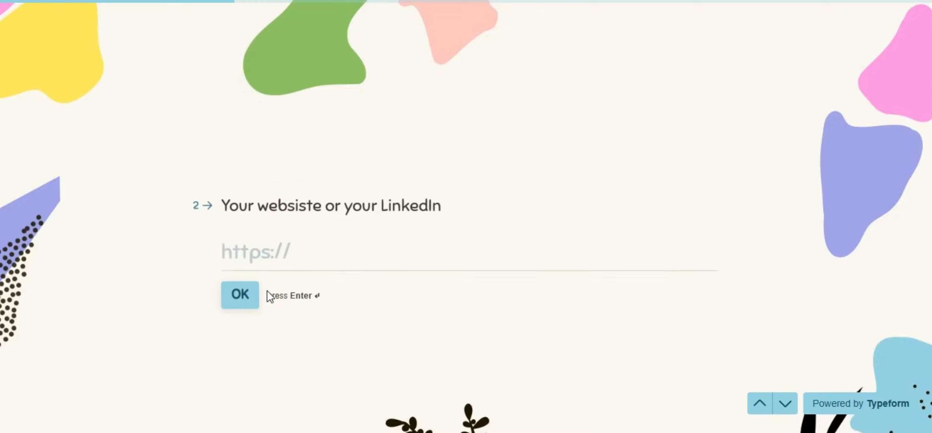
Paste the LinkedIn profile URL, answer MRR with >$50K, and begin typing the project description.
right_click(272, 200)
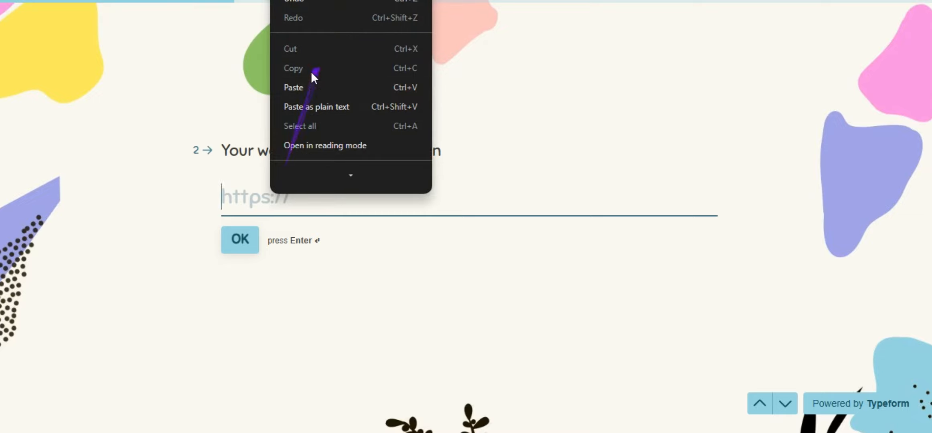
click(294, 79)
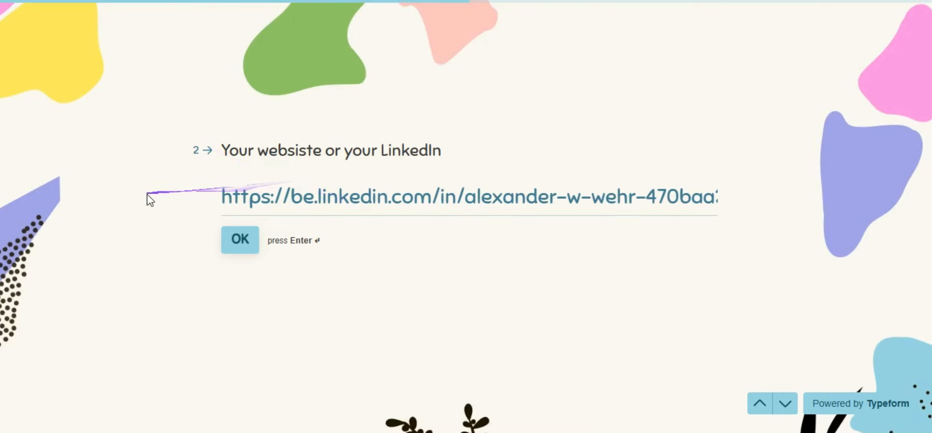
drag(150, 199, 290, 197)
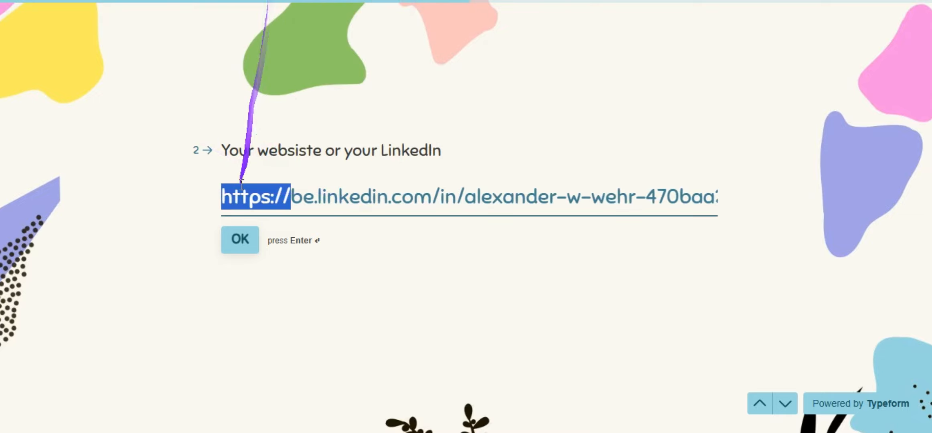
click(240, 240)
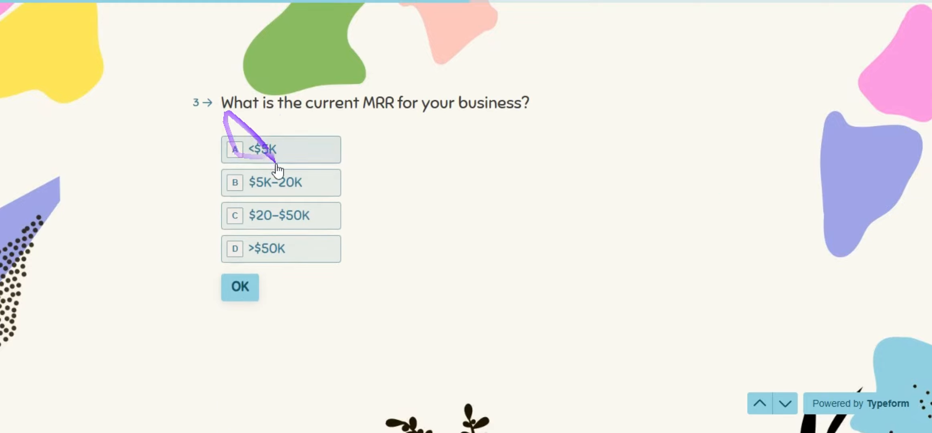
click(264, 251)
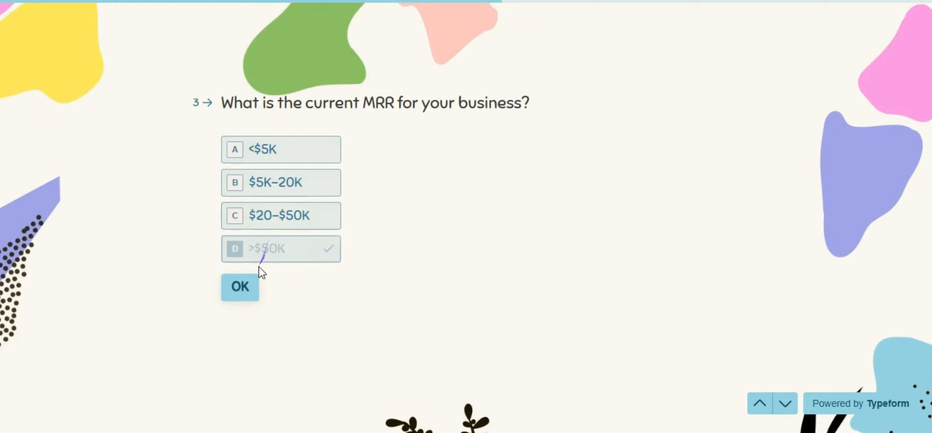
click(242, 290)
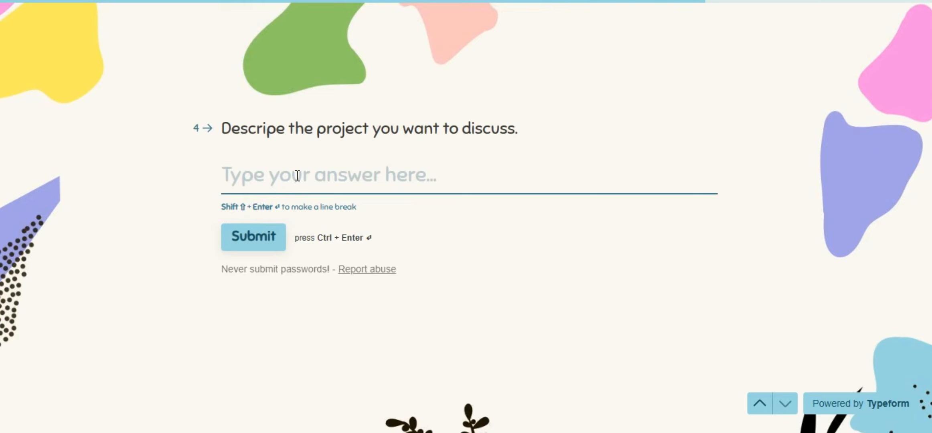
text(test)
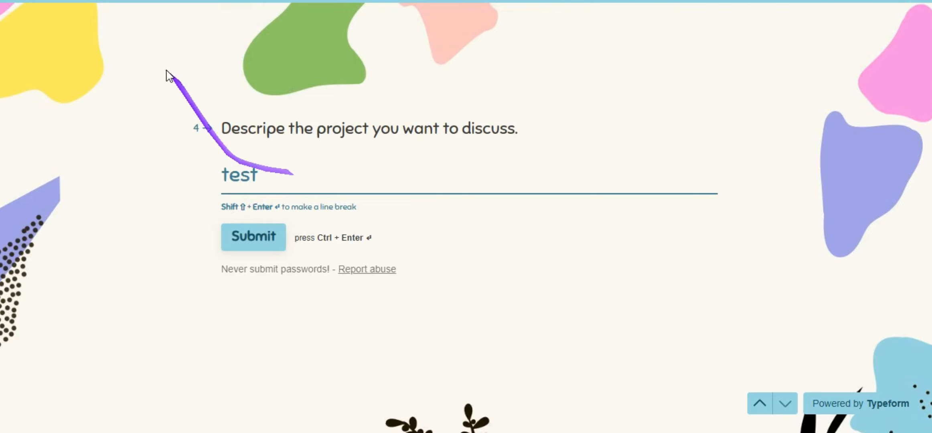
Run the scenario once, submit the Typeform test response, and watch the LinkedIn branch process it.
click(141, 1)
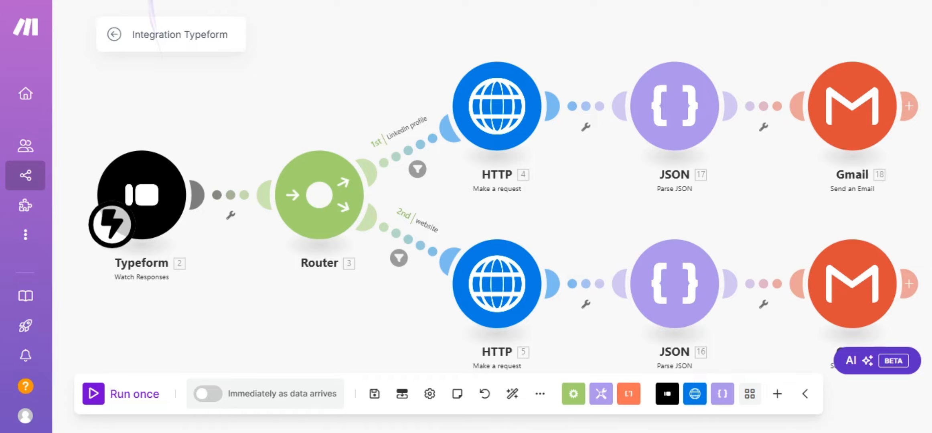
click(97, 385)
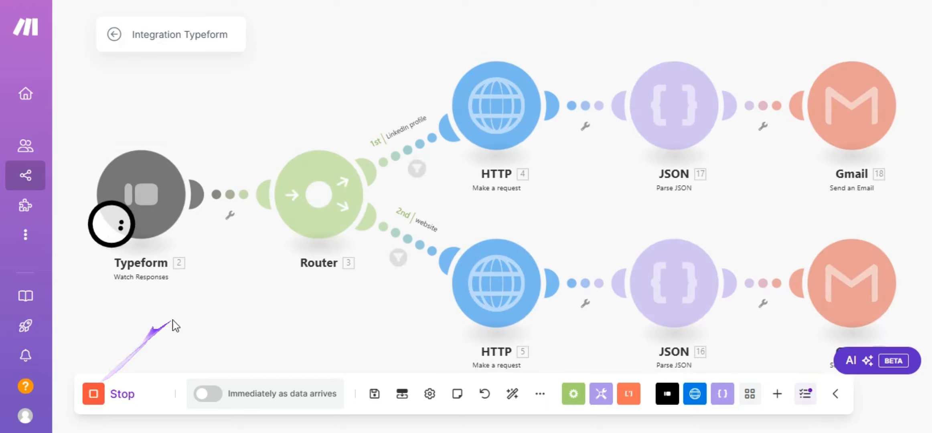
click(447, 1)
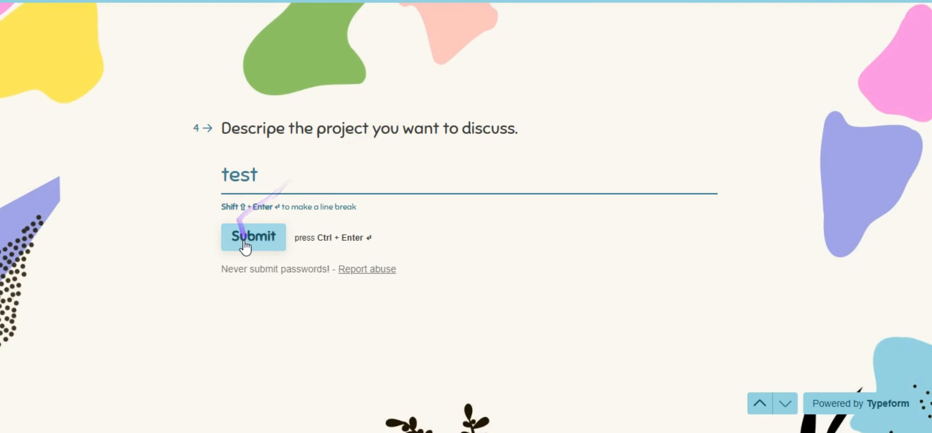
click(226, 237)
click(142, 1)
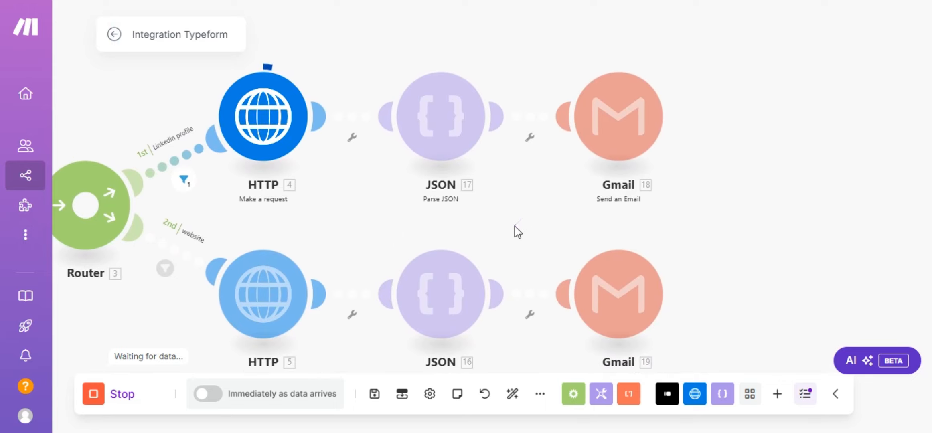
drag(518, 232, 493, 241)
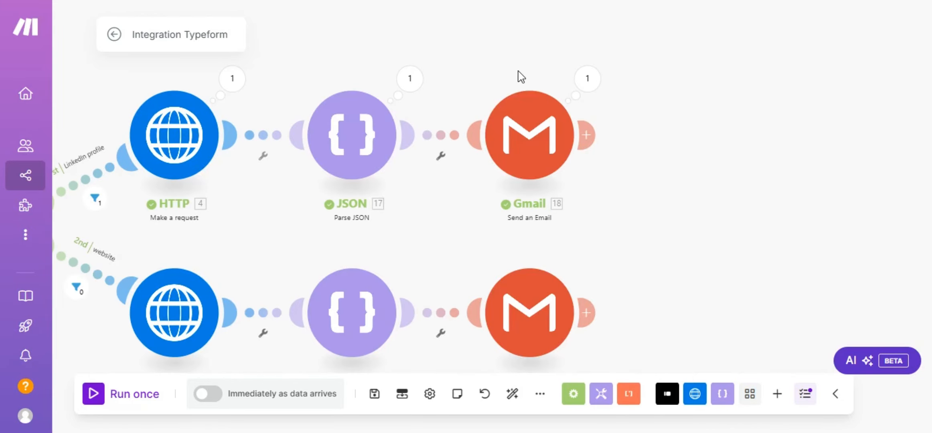
Expand the Gmail module's output content and read the prospect profile, BMW Group details and analysis summary.
click(588, 85)
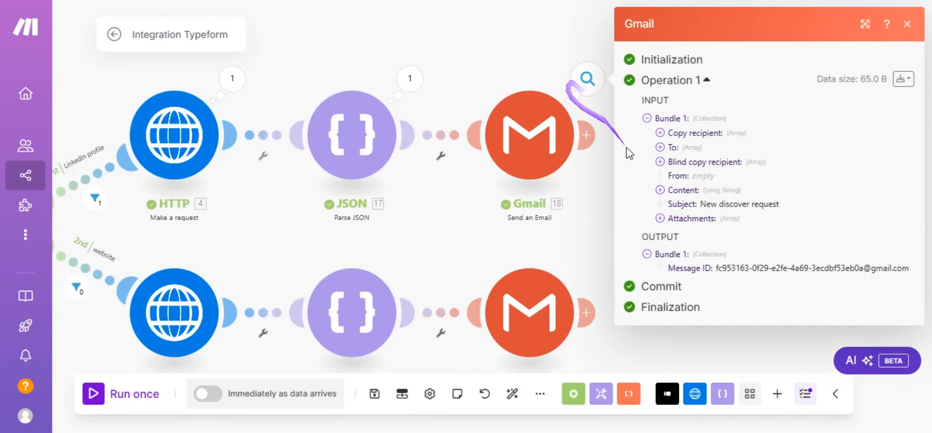
click(650, 189)
scroll(654, 233, down, 1)
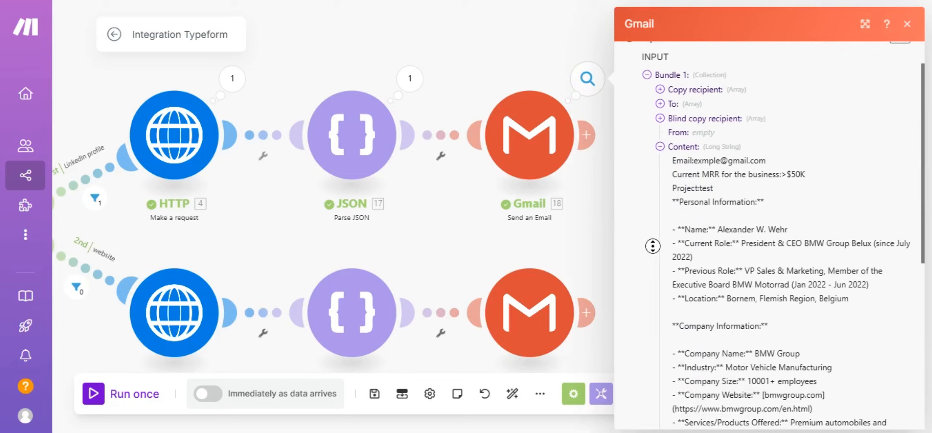
scroll(654, 257, down, 1)
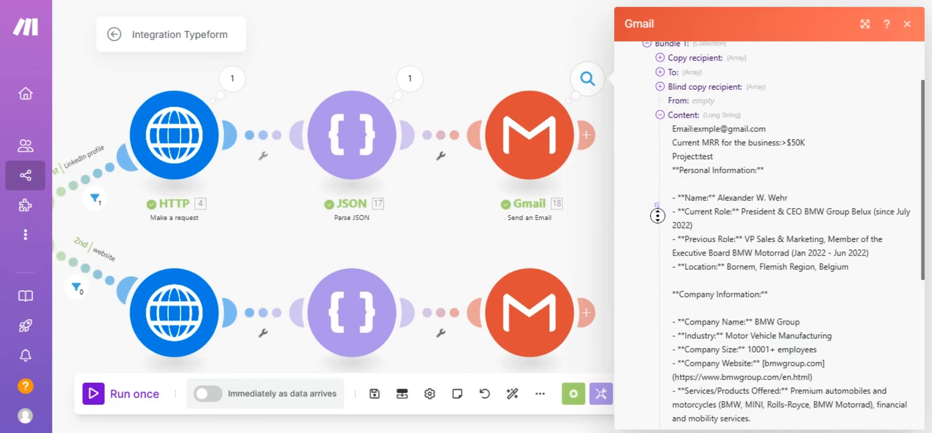
scroll(658, 216, down, 2)
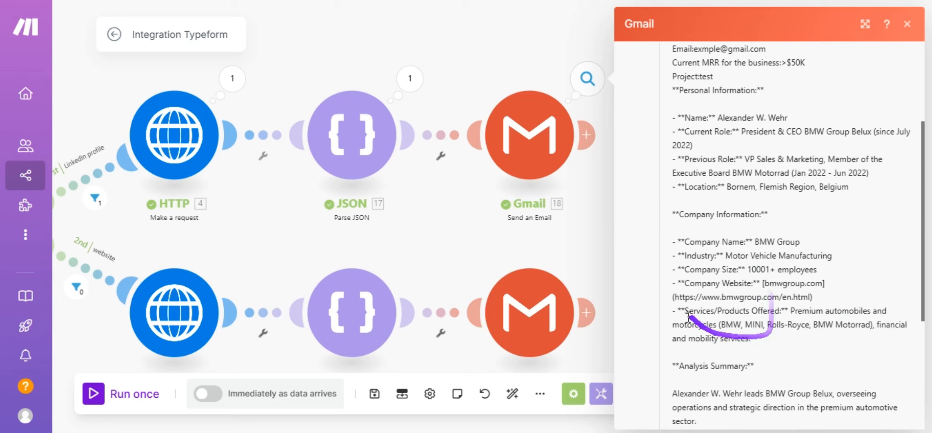
scroll(657, 295, down, 1)
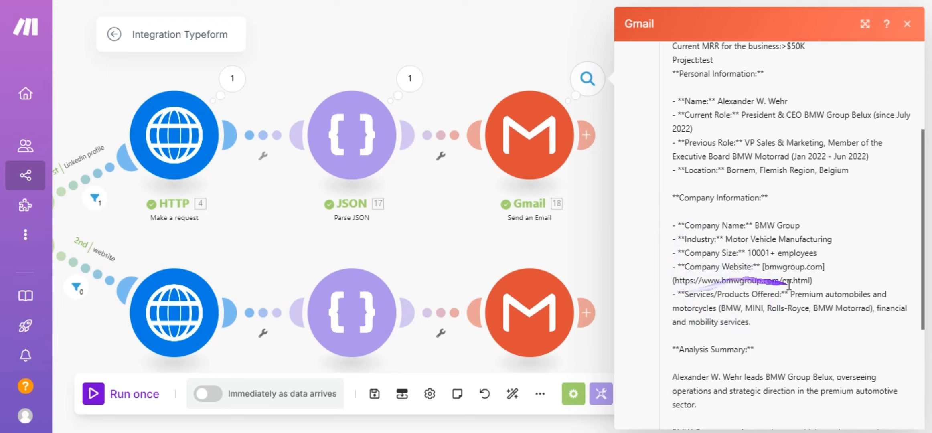
scroll(743, 335, down, 1)
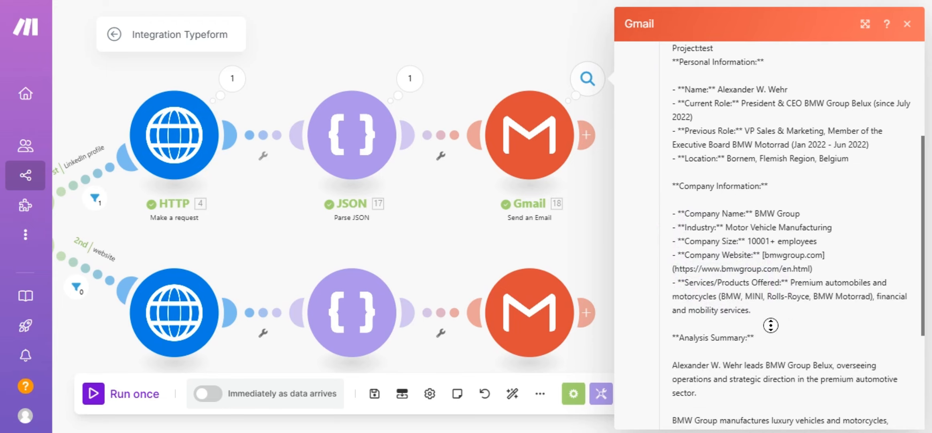
scroll(767, 335, down, 2)
scroll(764, 321, up, 4)
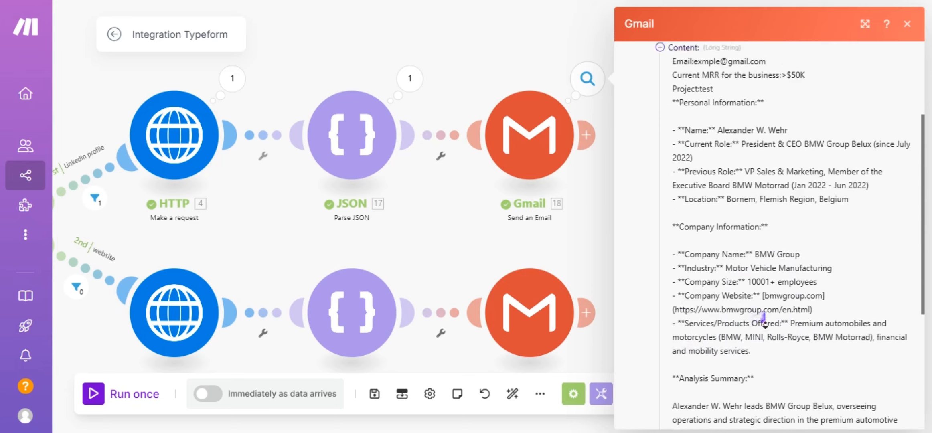
scroll(764, 320, down, 5)
scroll(688, 315, down, 3)
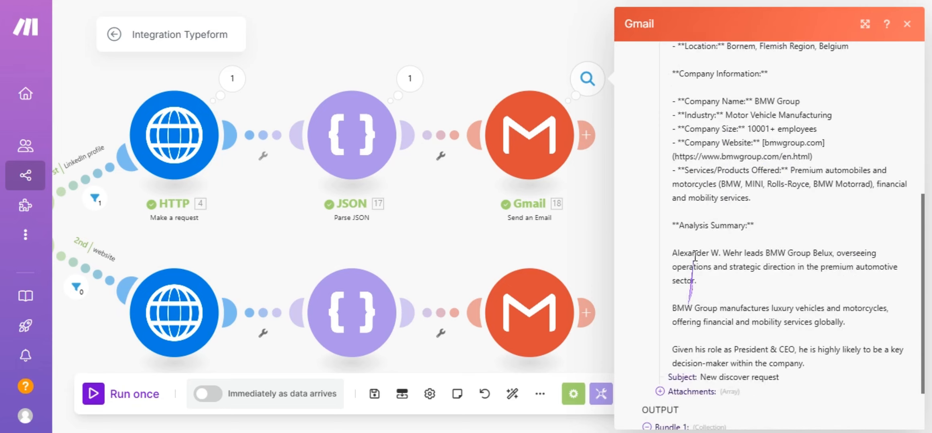
scroll(701, 286, up, 3)
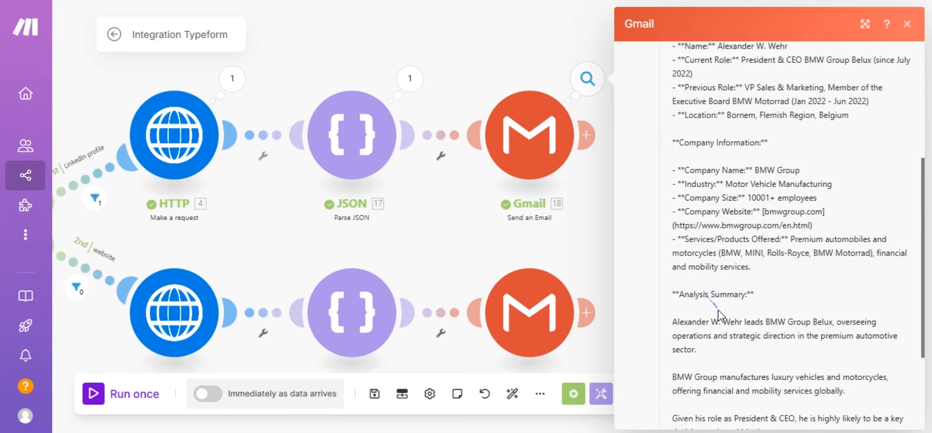
scroll(696, 361, down, 3)
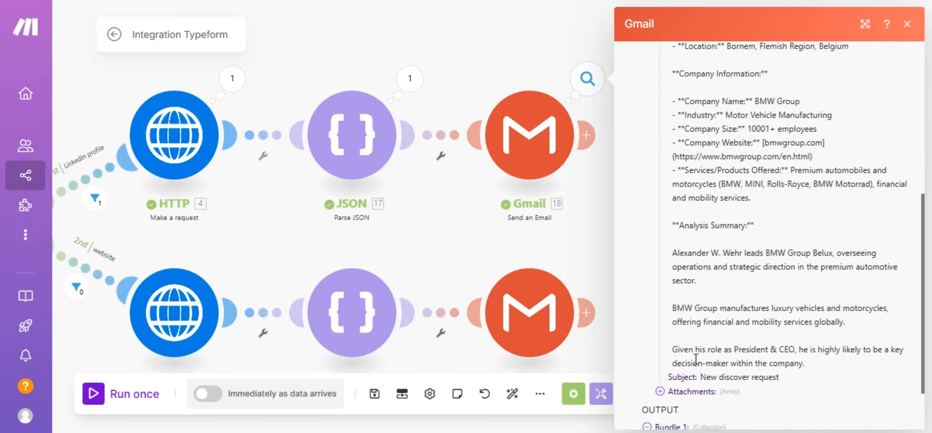
scroll(688, 385, up, 2)
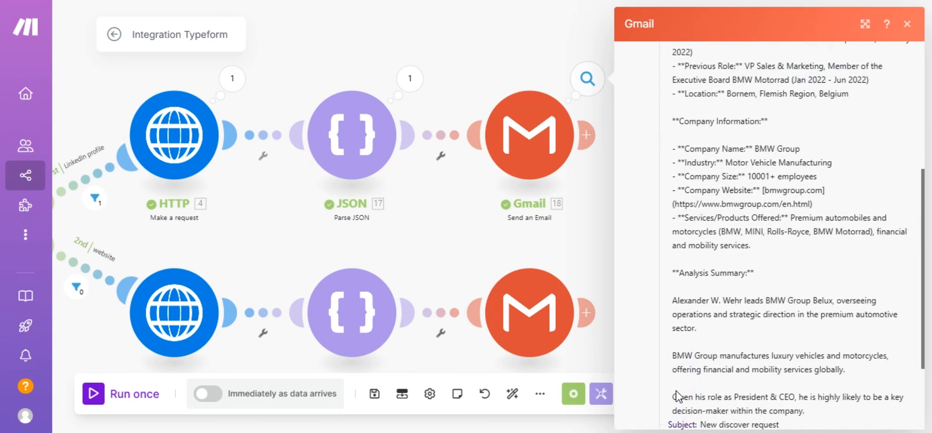
drag(686, 397, 686, 398)
scroll(755, 316, up, 8)
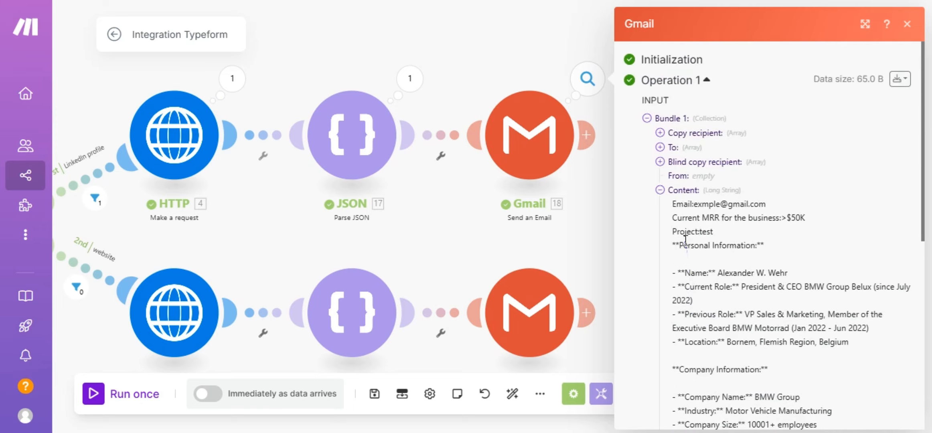
Close the Gmail output and pan to show the Typeform trigger, Router and both routes.
click(422, 243)
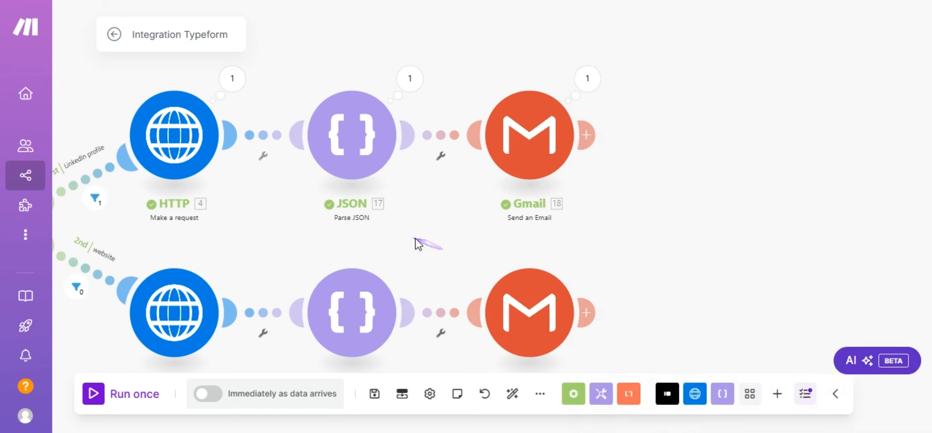
drag(422, 243, 573, 229)
scroll(573, 229, left, 5)
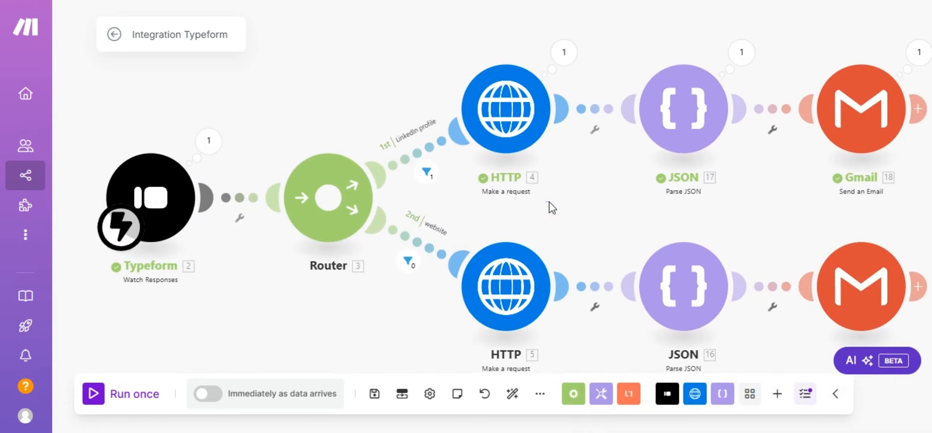
scroll(583, 214, right, 2)
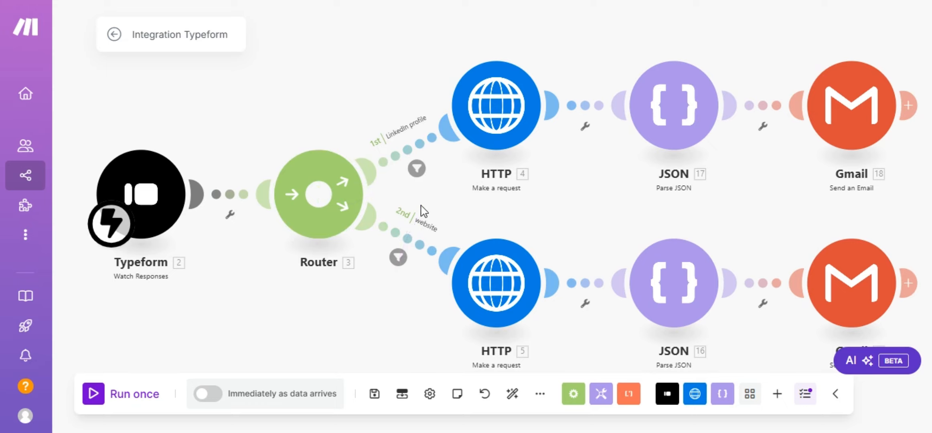
Filter the 1st route to pass responses whose website-or-LinkedIn answer contains linkedin.com.
click(418, 170)
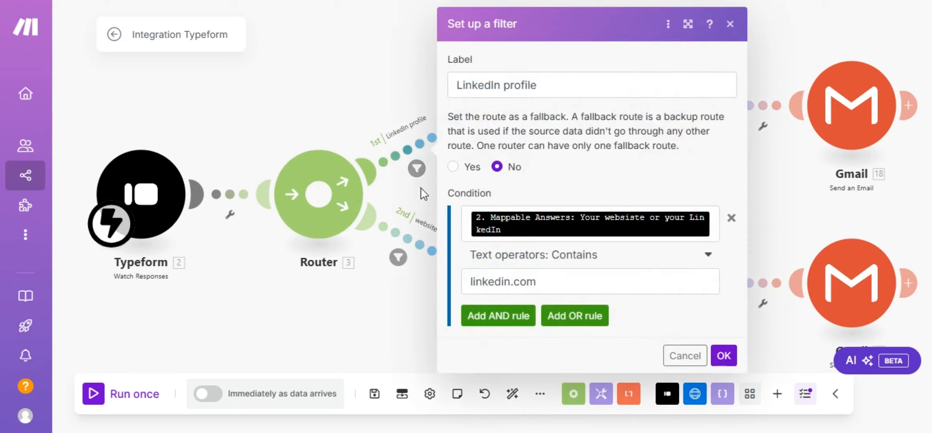
click(714, 229)
scroll(361, 261, down, 5)
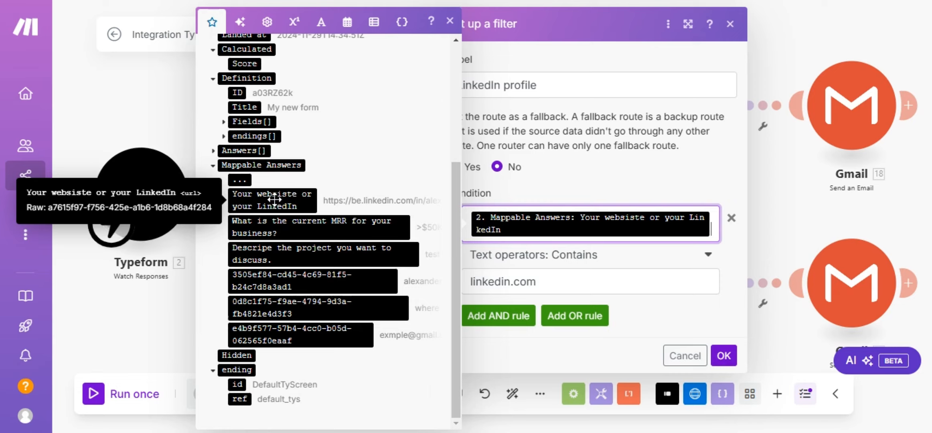
drag(274, 200, 522, 229)
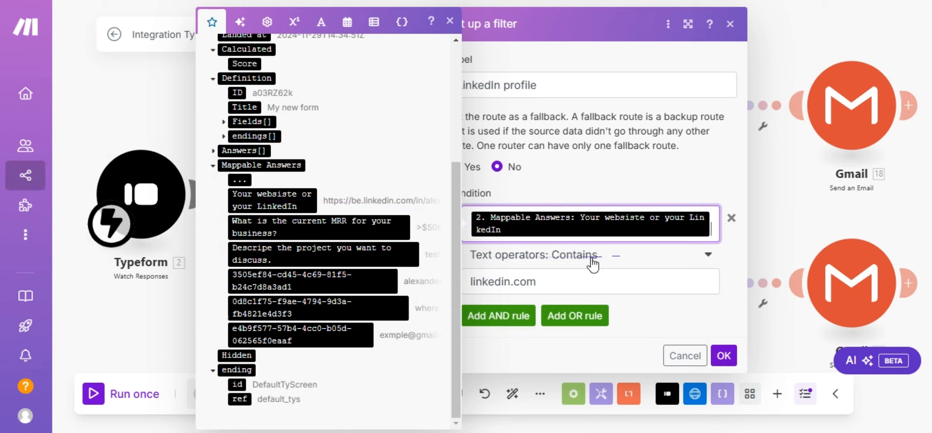
click(550, 283)
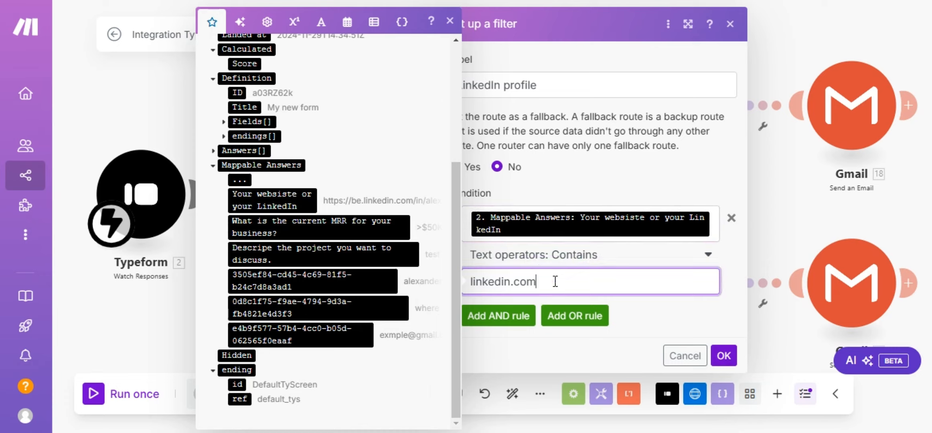
click(723, 356)
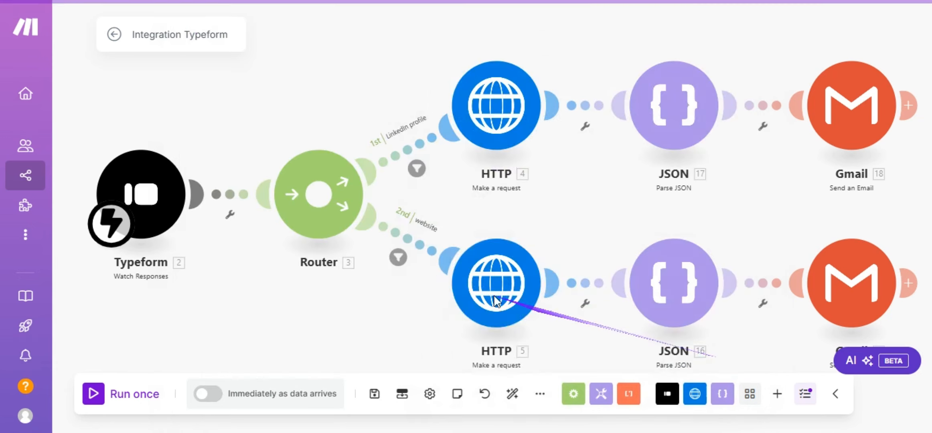
Filter the 2nd route to pass website-or-LinkedIn answers that do not contain linkedin.com.
click(398, 257)
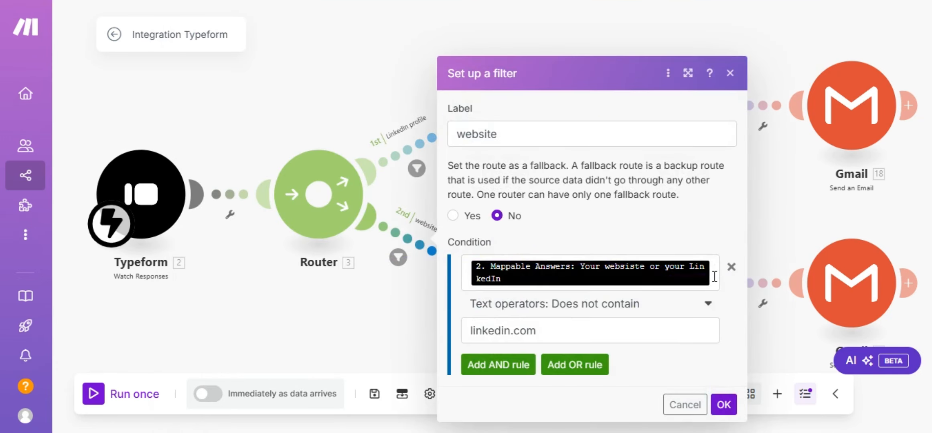
click(714, 276)
scroll(305, 273, down, 2)
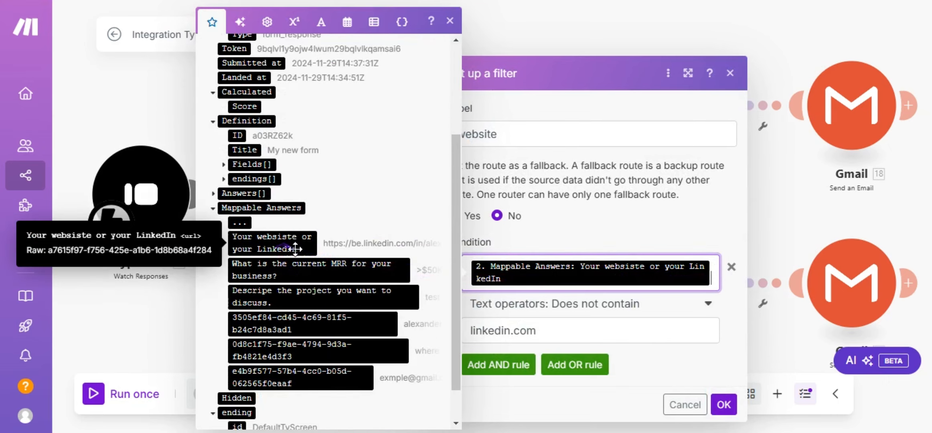
drag(295, 248, 572, 319)
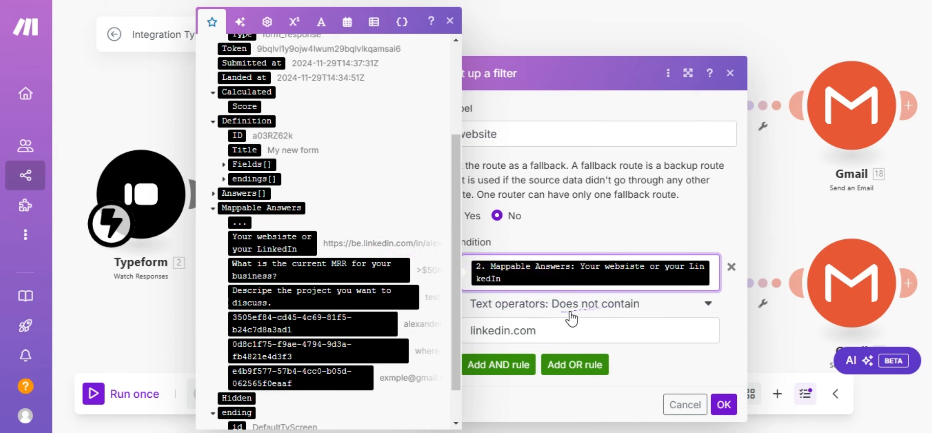
click(637, 311)
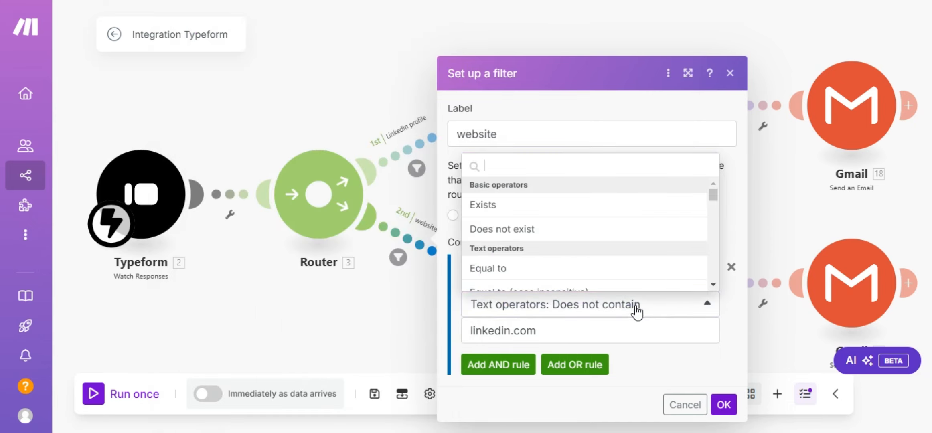
click(604, 312)
click(548, 329)
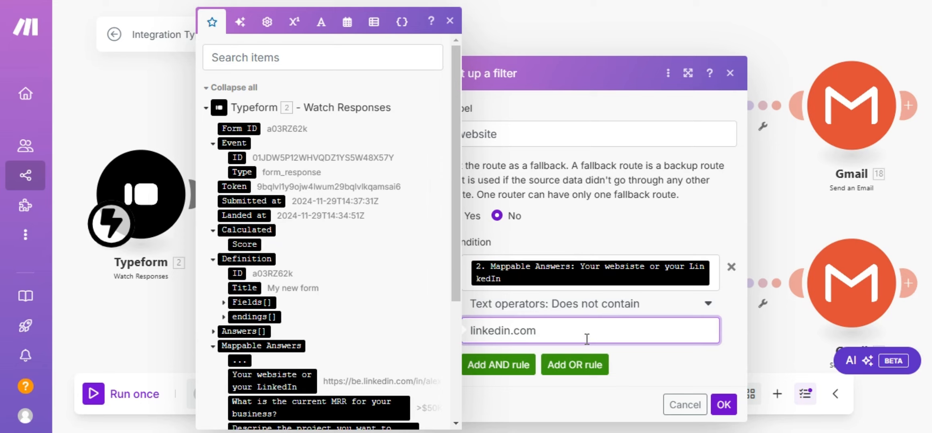
click(724, 404)
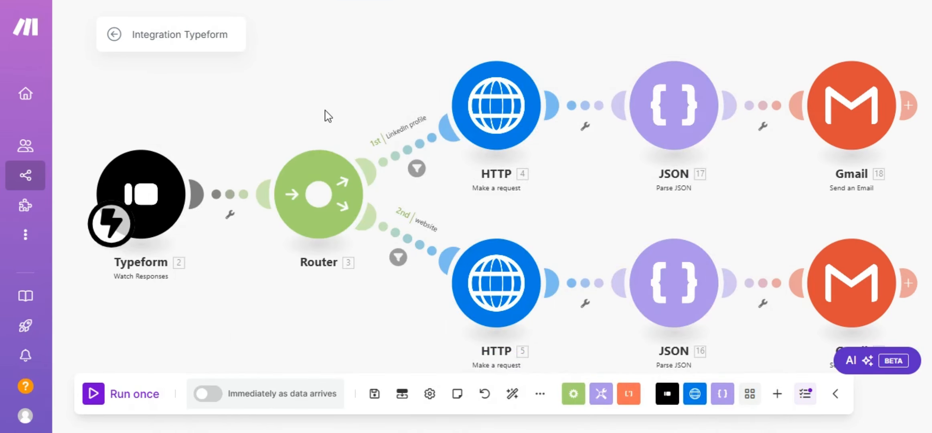
Delete the empty placeholder module so only the Router's two HTTP → JSON → Gmail branches remain.
right_click(258, 304)
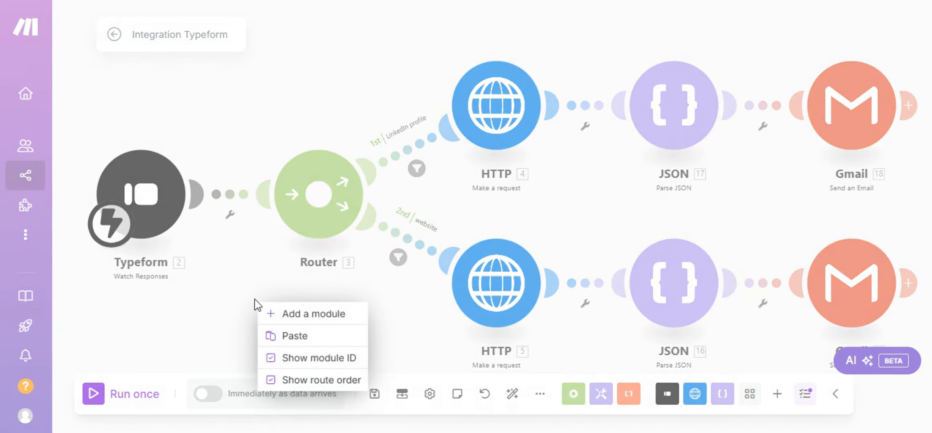
click(284, 314)
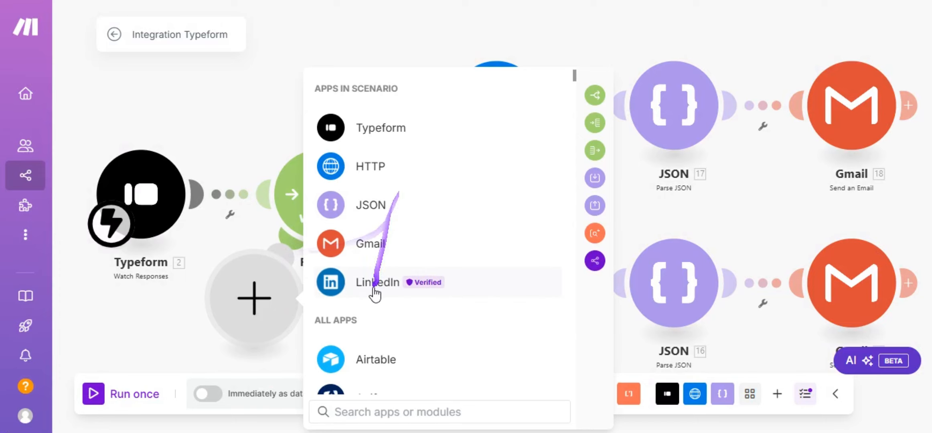
click(377, 287)
scroll(395, 207, down, 15)
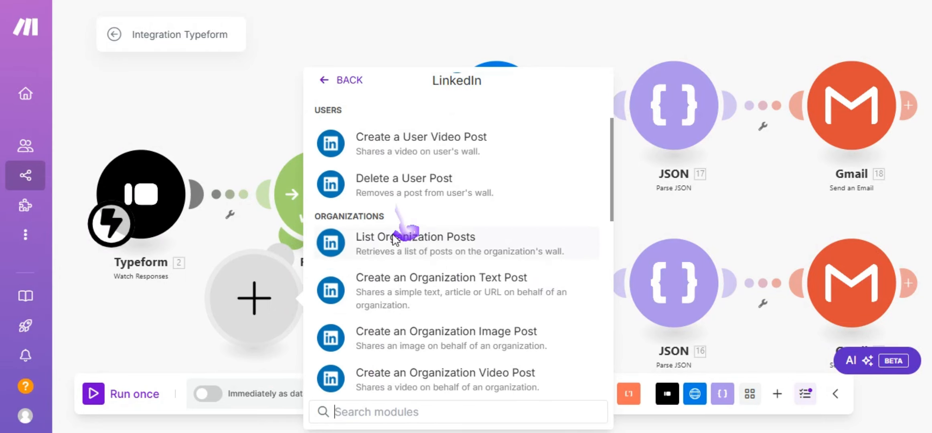
scroll(413, 277, down, 1)
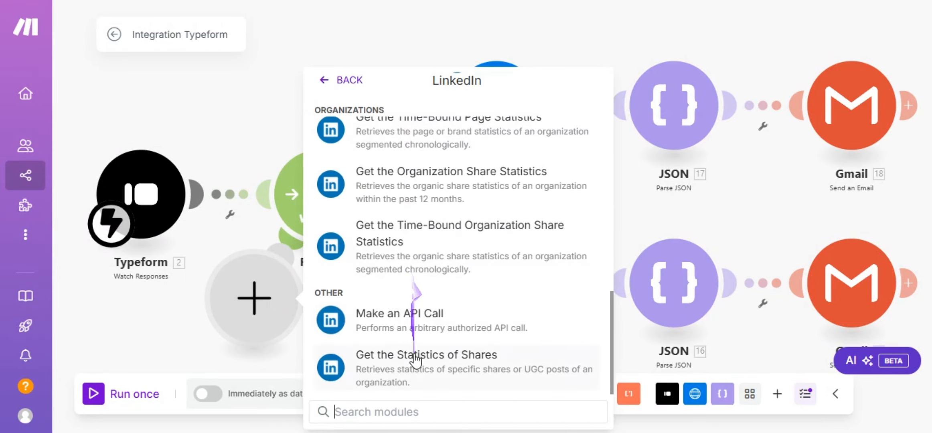
scroll(410, 208, up, 10)
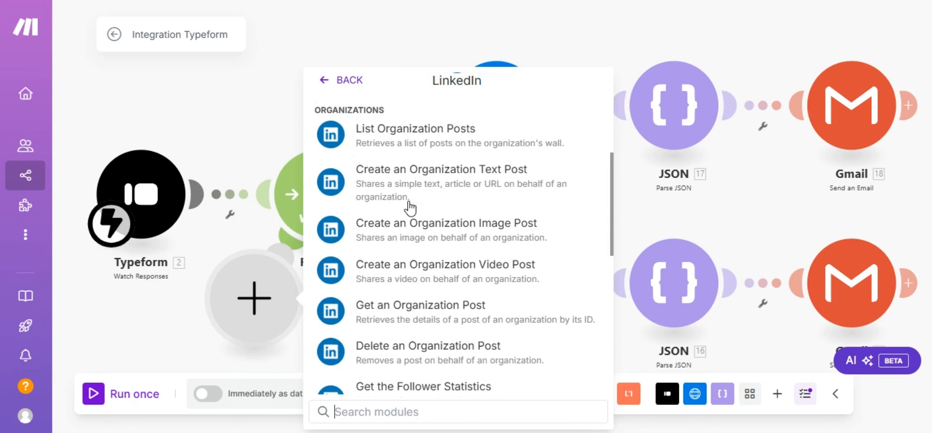
right_click(242, 298)
click(260, 332)
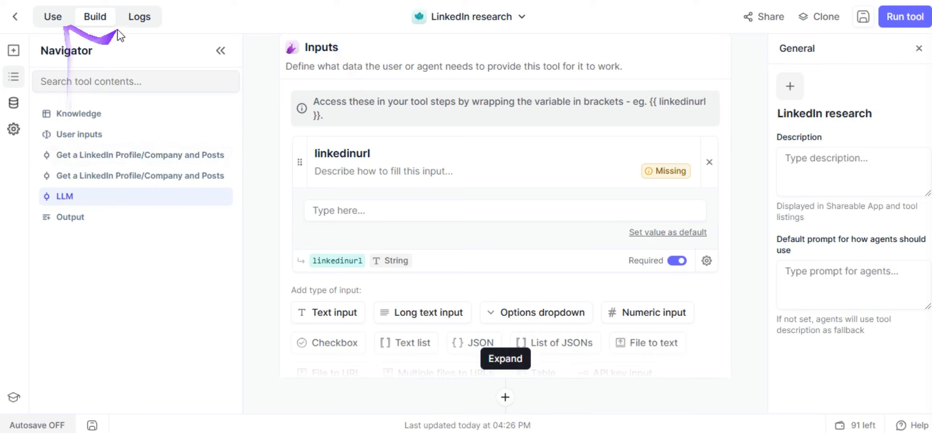
Paste the LinkedIn profile URL into linkedinurl and run the Get a LinkedIn Profile step.
scroll(356, 180, up, 2)
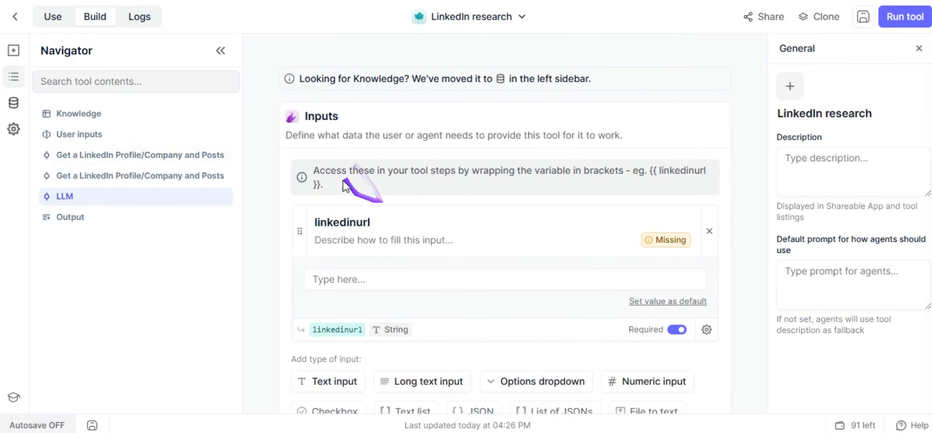
scroll(345, 185, down, 10)
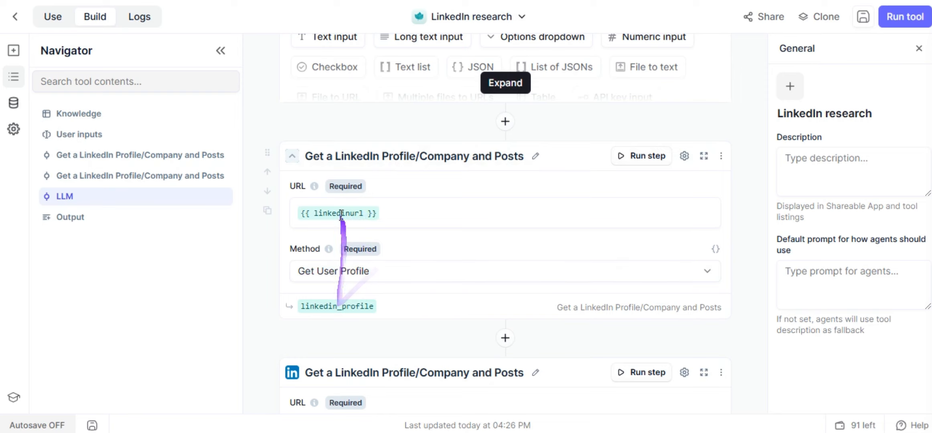
scroll(381, 221, up, 5)
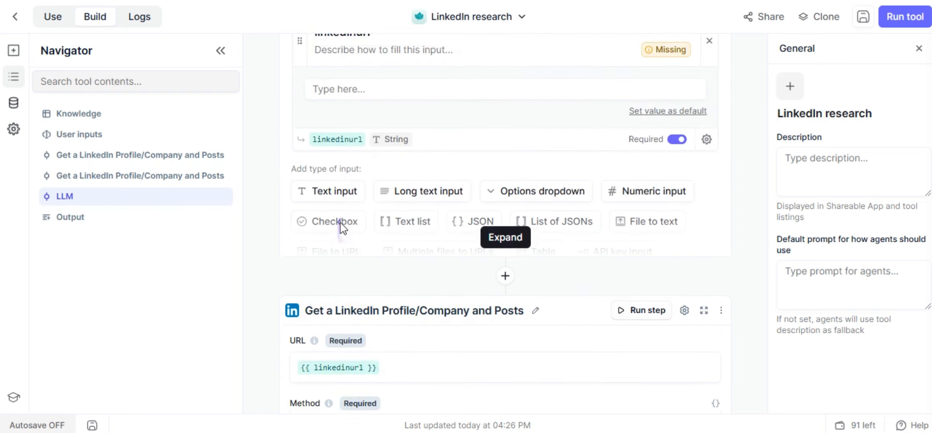
right_click(344, 139)
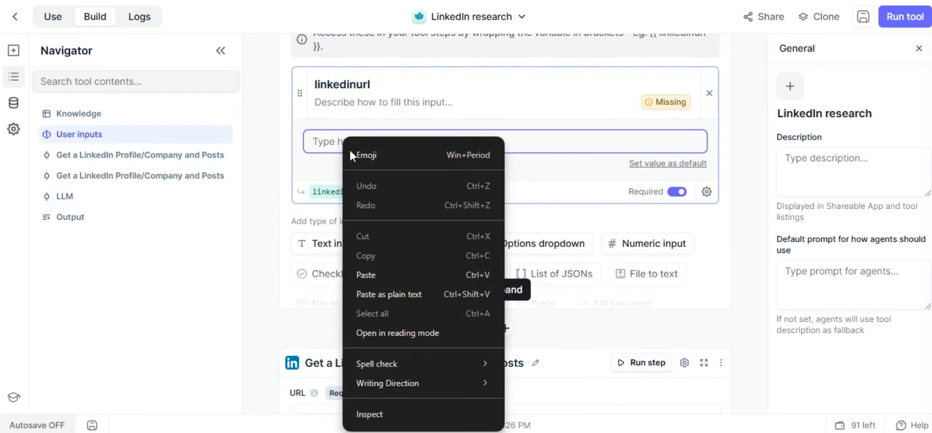
click(369, 272)
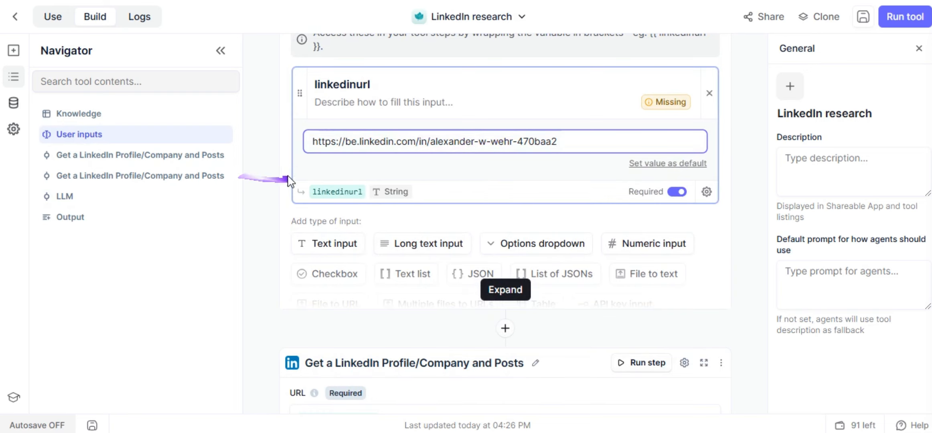
click(298, 213)
scroll(308, 218, down, 3)
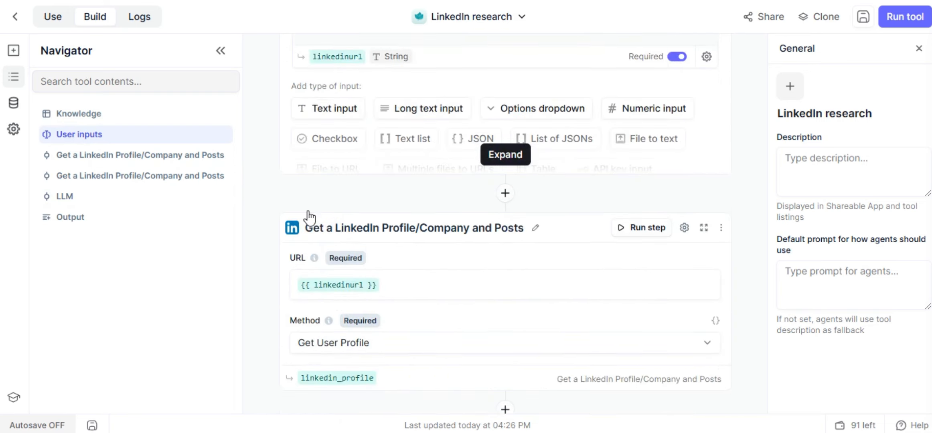
click(639, 225)
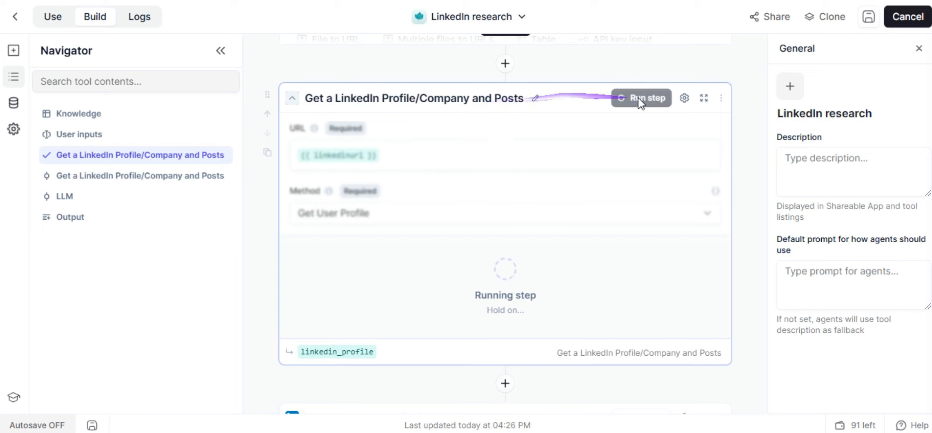
Run the Get Company Profile step and review its returned company JSON data.
scroll(480, 149, down, 5)
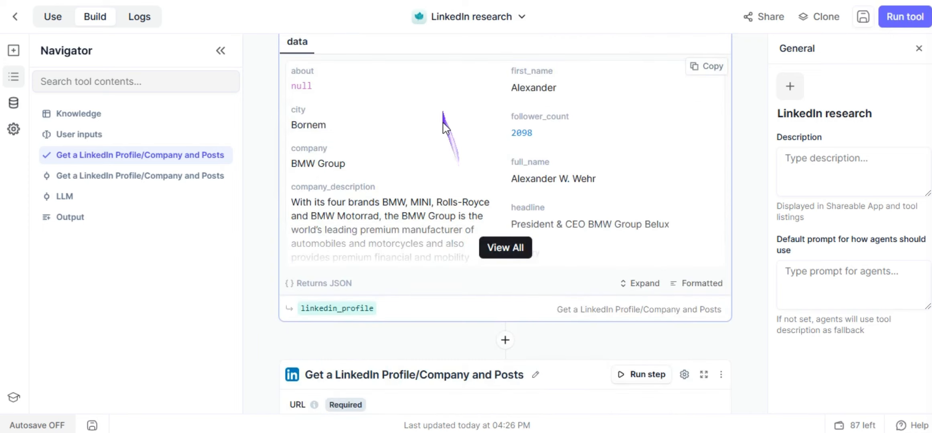
scroll(461, 153, down, 5)
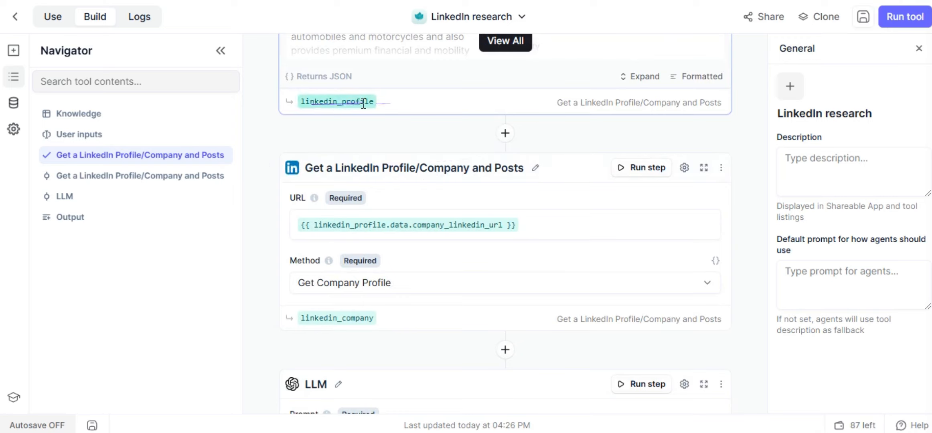
scroll(368, 160, down, 2)
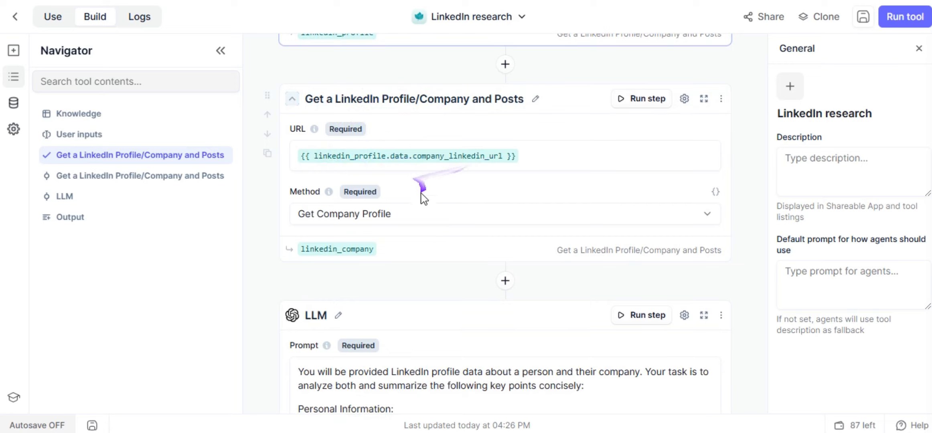
click(641, 98)
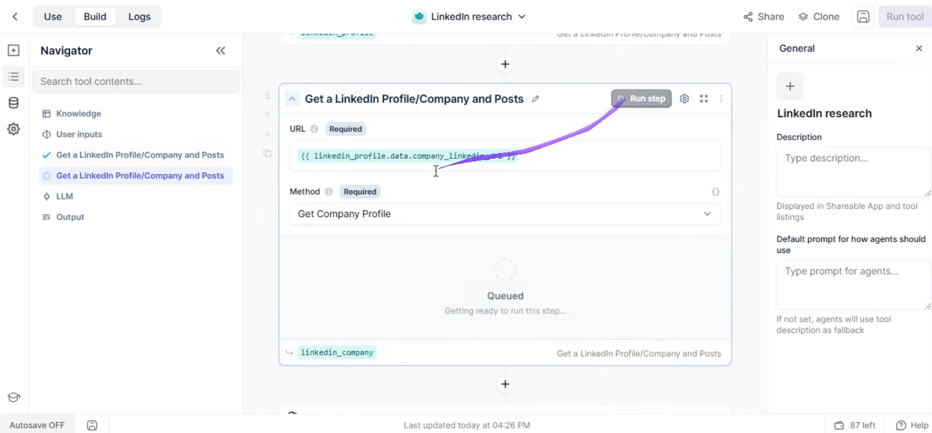
scroll(413, 209, down, 3)
scroll(425, 176, up, 3)
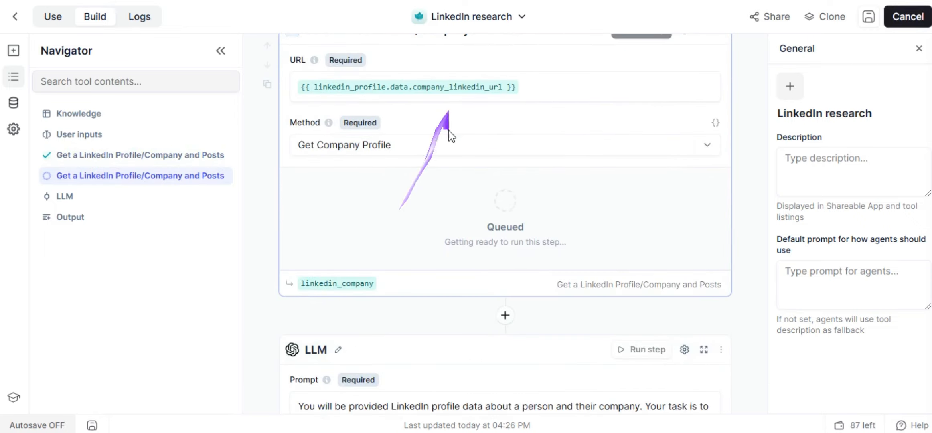
scroll(349, 313, up, 2)
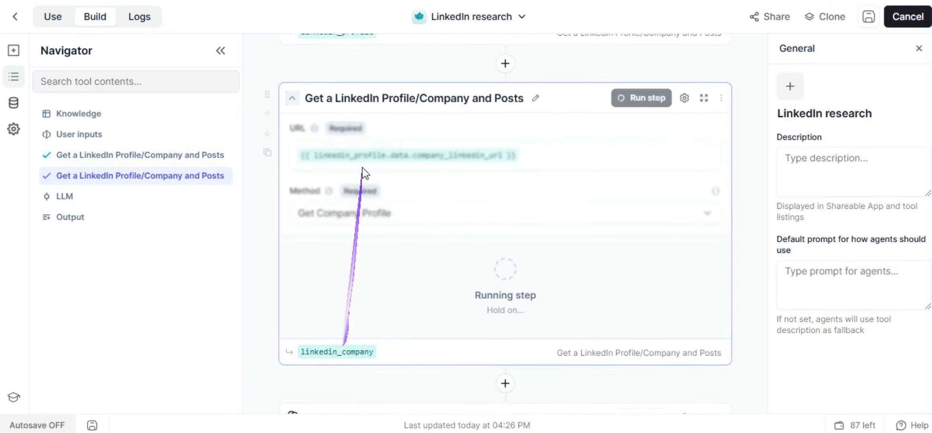
scroll(360, 294, down, 2)
scroll(391, 219, down, 10)
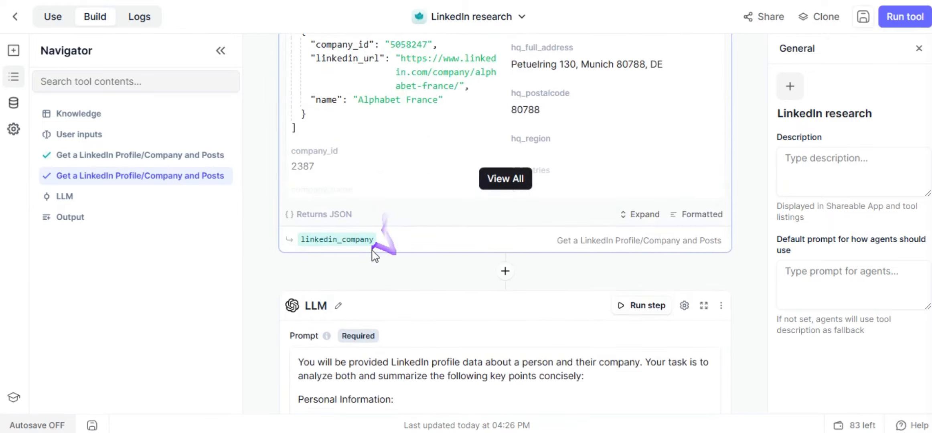
scroll(370, 179, up, 5)
scroll(410, 119, up, 2)
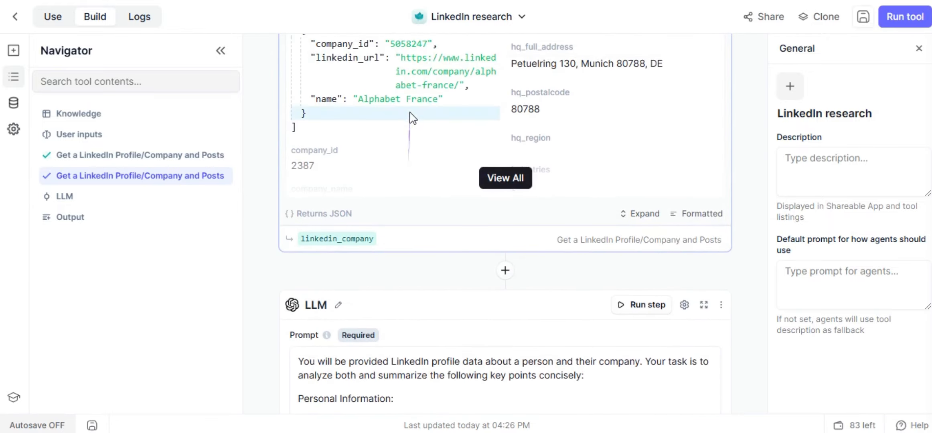
scroll(402, 201, down, 7)
scroll(377, 173, up, 2)
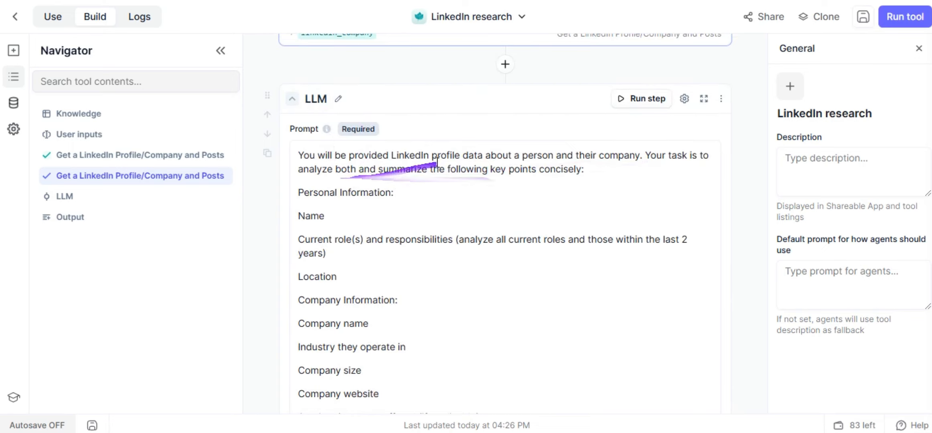
scroll(385, 201, down, 2)
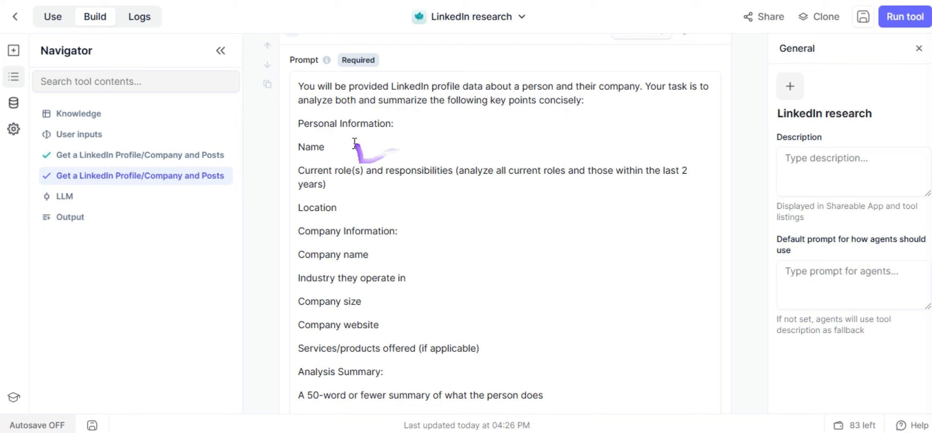
scroll(401, 164, down, 2)
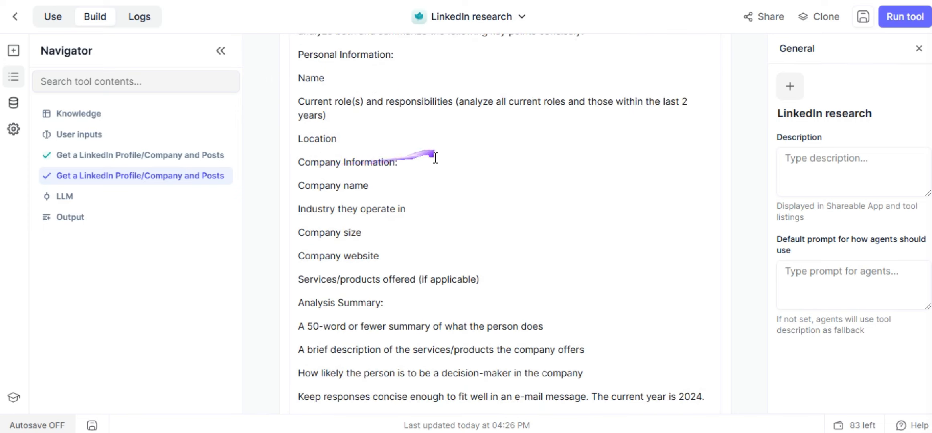
scroll(435, 158, down, 2)
scroll(362, 131, down, 2)
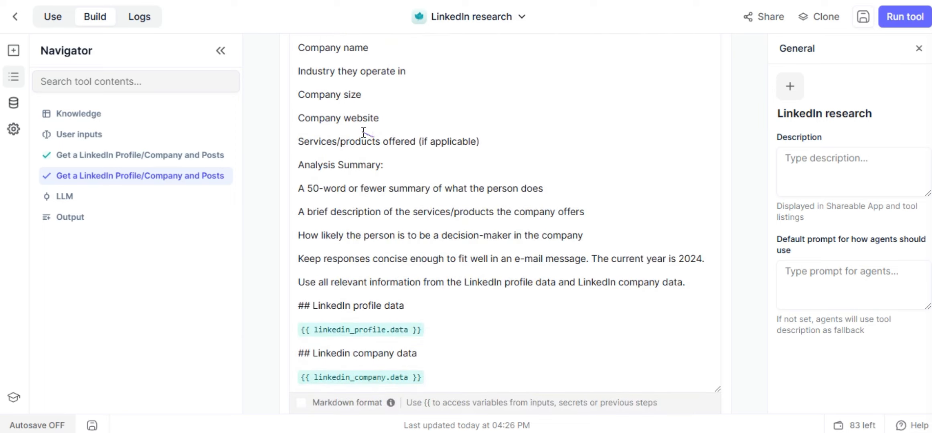
scroll(327, 137, down, 2)
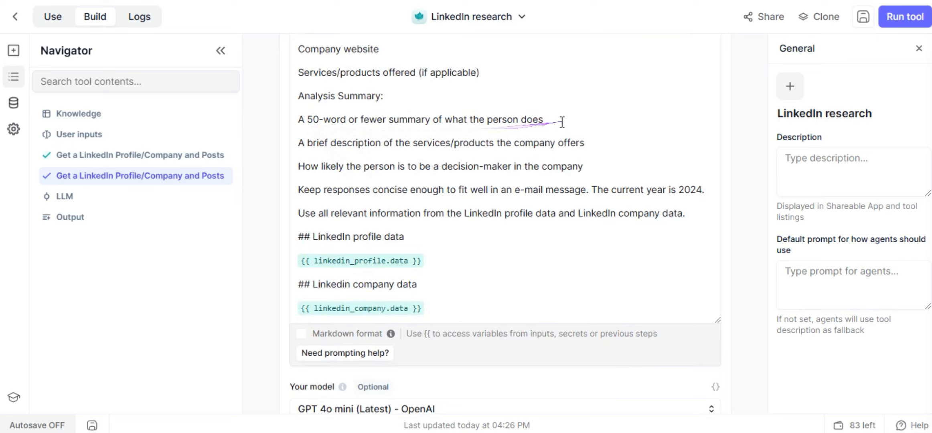
scroll(336, 127, down, 2)
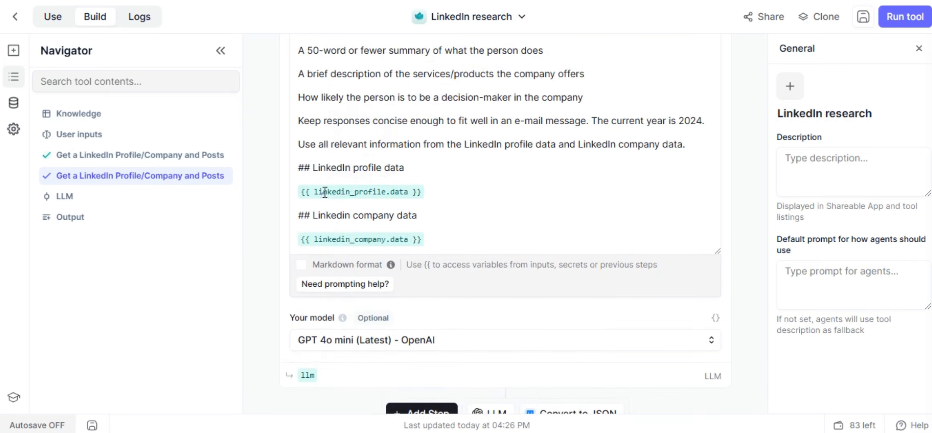
click(440, 193)
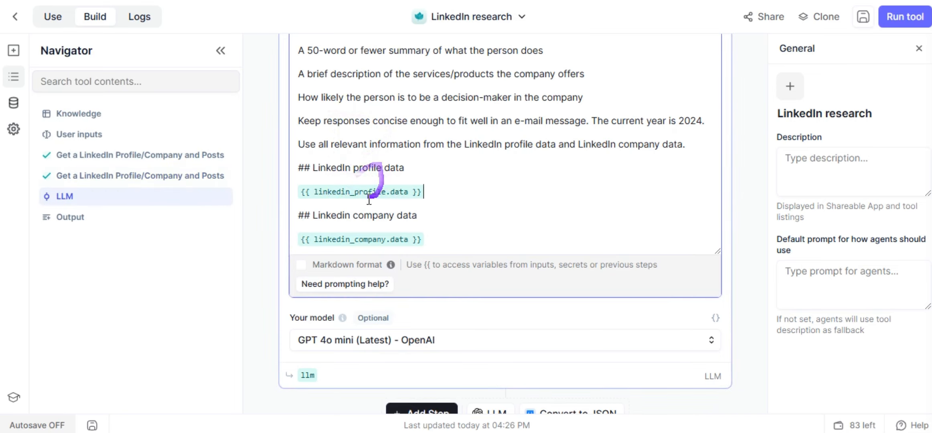
click(391, 225)
scroll(387, 225, down, 2)
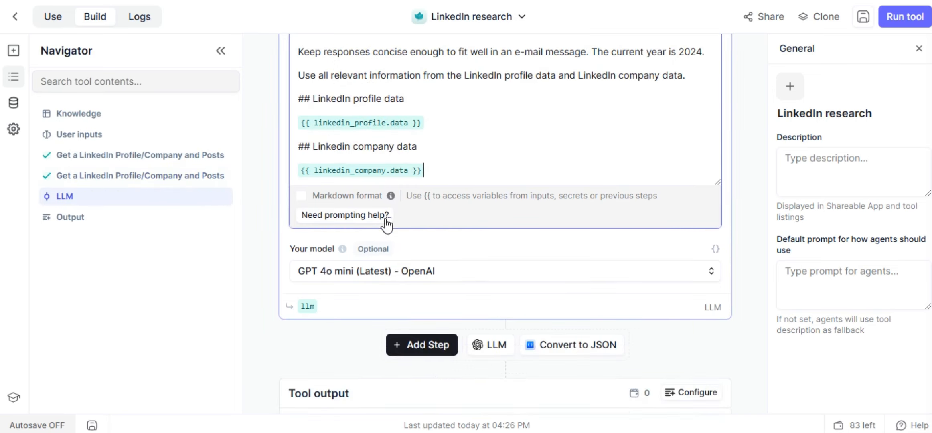
scroll(403, 184, down, 8)
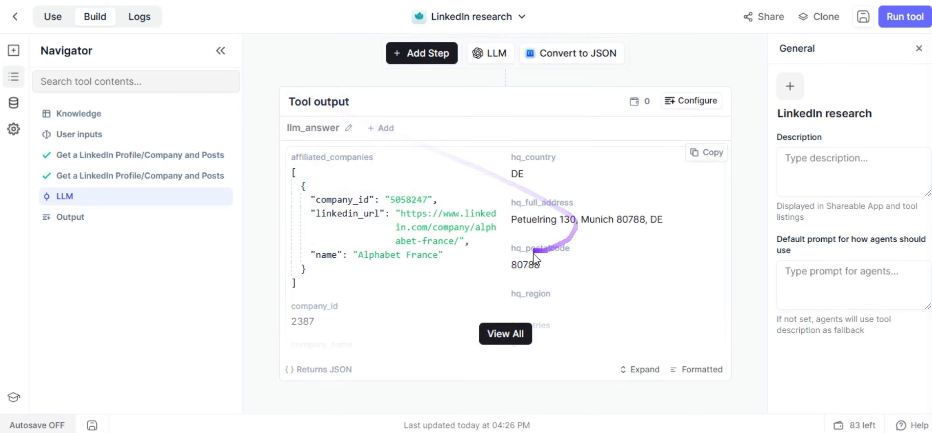
Scroll the Relevance AI tool output to view the llm_answer result.
scroll(529, 251, up, 4)
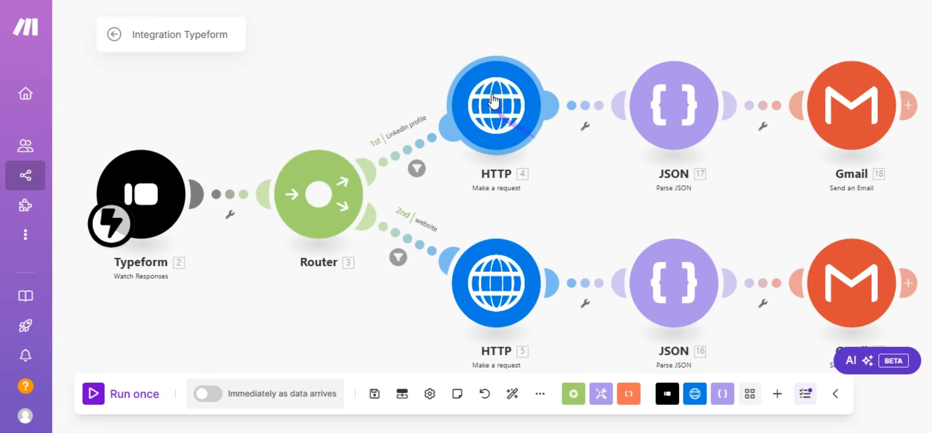
Inspect the LinkedIn branch HTTP module's URL, the Relevance AI trigger_limited endpoint.
click(450, 101)
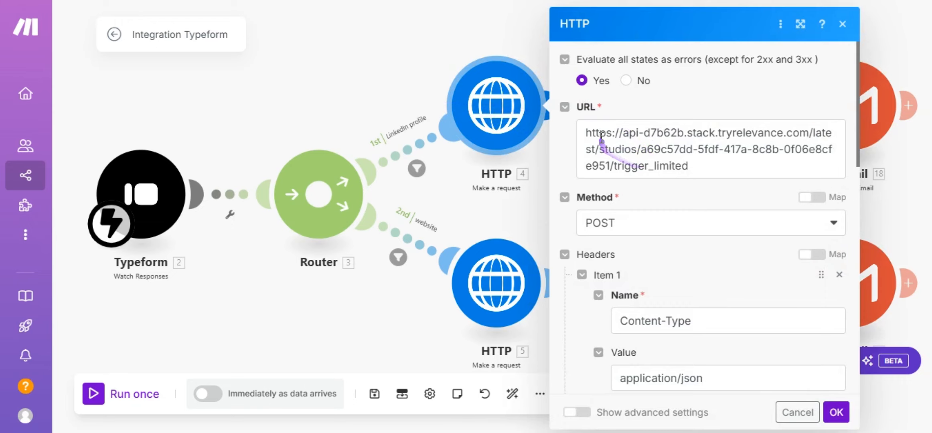
click(699, 170)
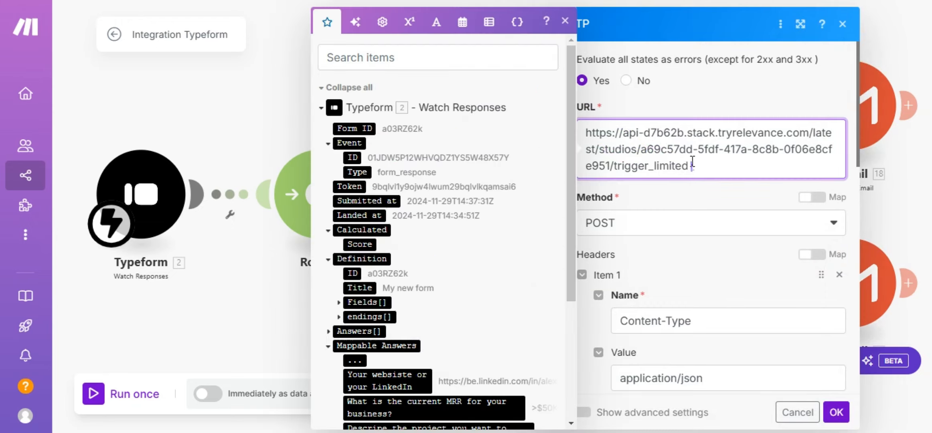
click(672, 110)
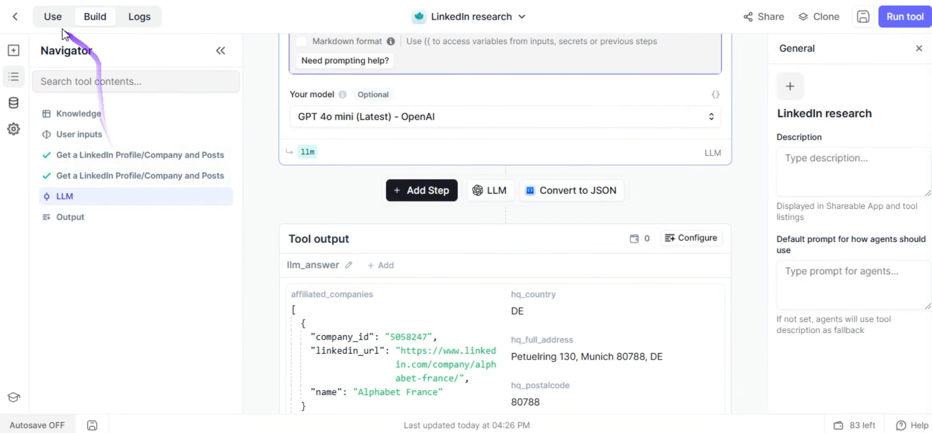
Find the LinkedIn research tool's POST endpoint on its API page and copy it.
click(53, 21)
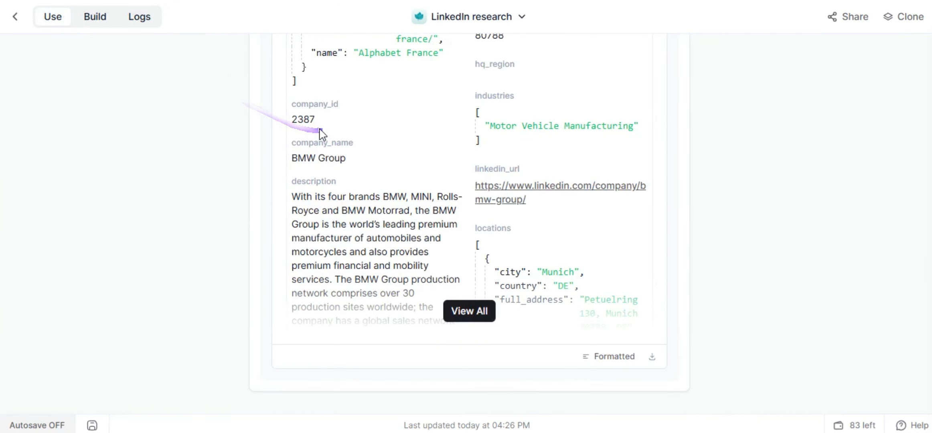
scroll(431, 120, up, 10)
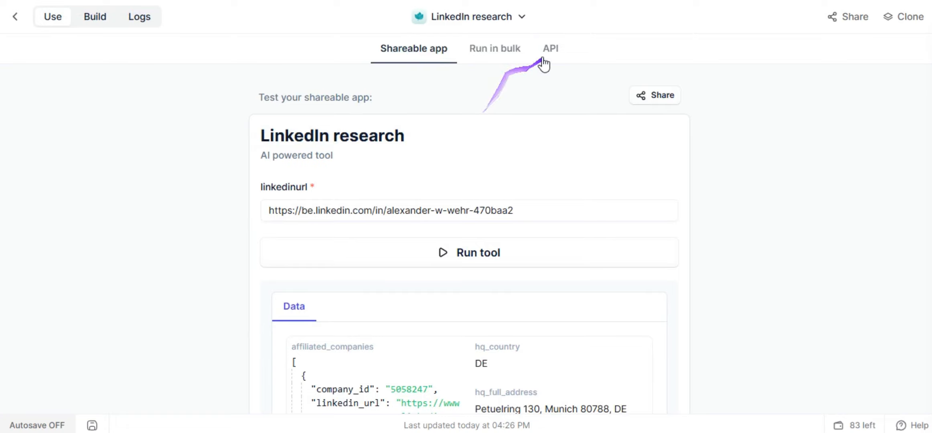
click(553, 55)
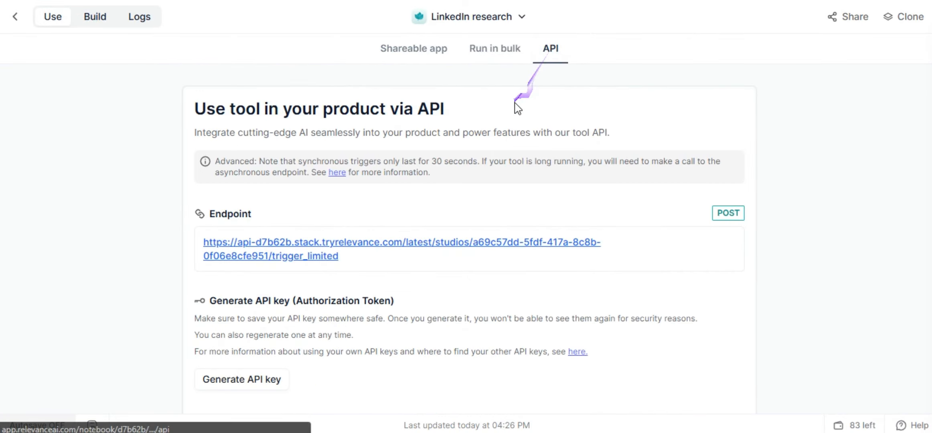
scroll(354, 166, down, 2)
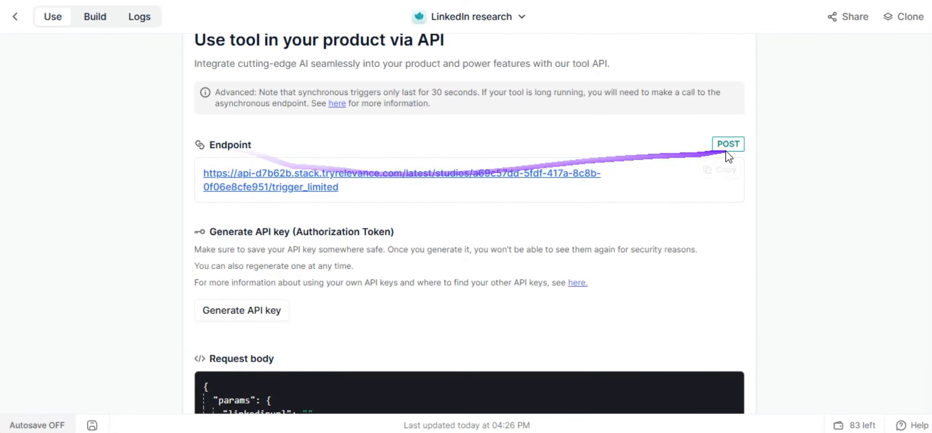
click(289, 1)
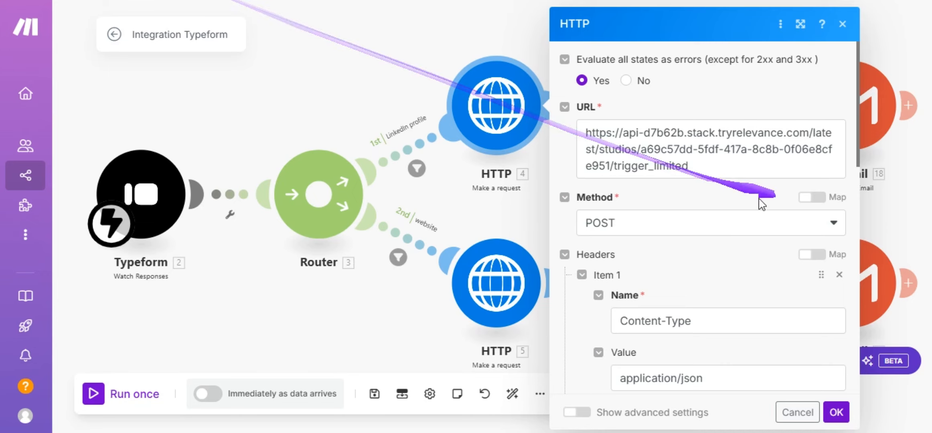
Set the LinkedIn-branch HTTP request's Content-Type and Authorization headers.
scroll(642, 197, down, 2)
scroll(642, 224, down, 1)
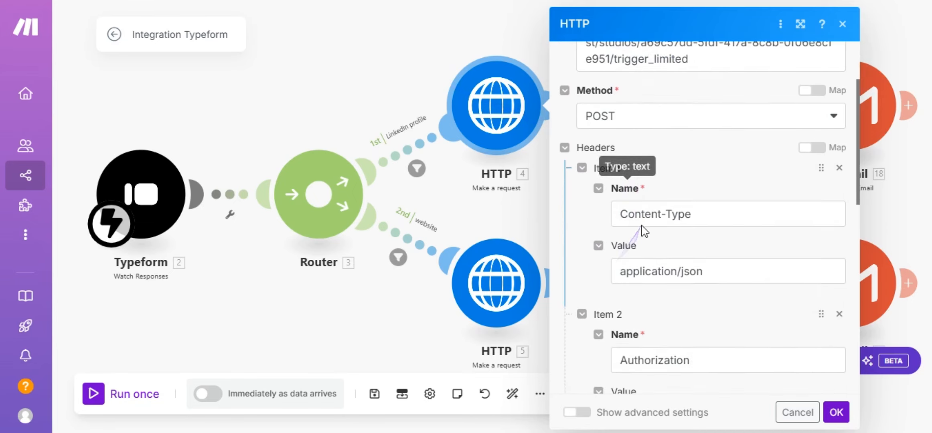
scroll(643, 231, down, 1)
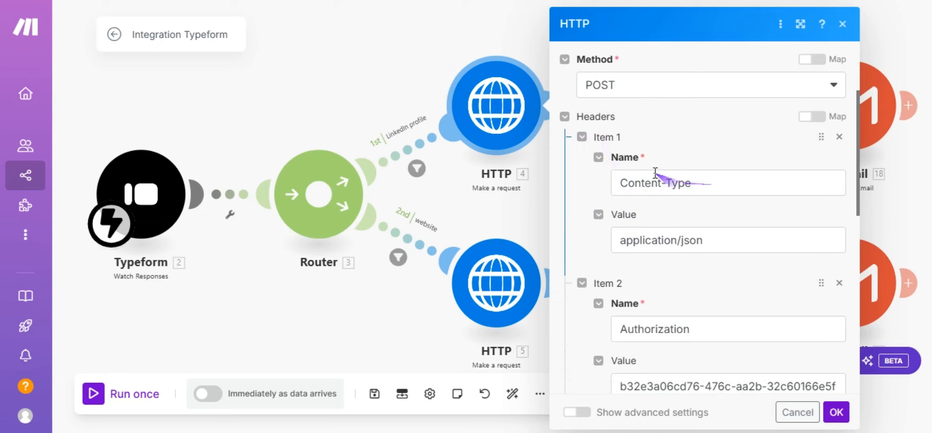
scroll(714, 197, down, 2)
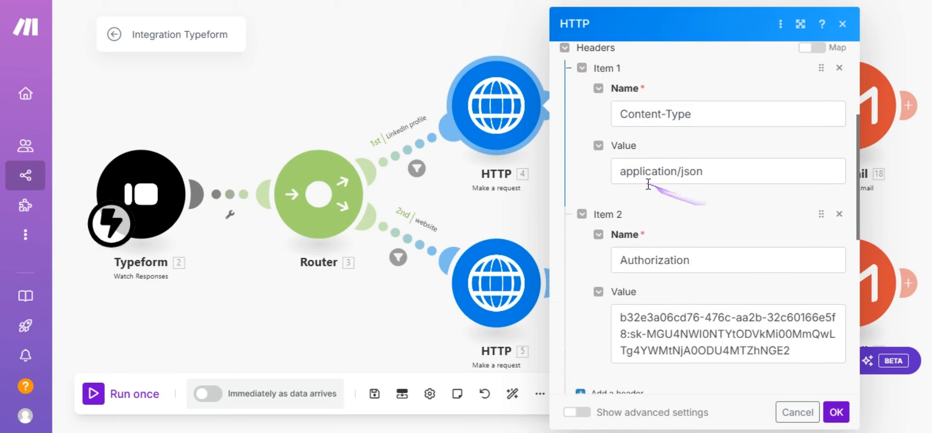
scroll(710, 198, down, 2)
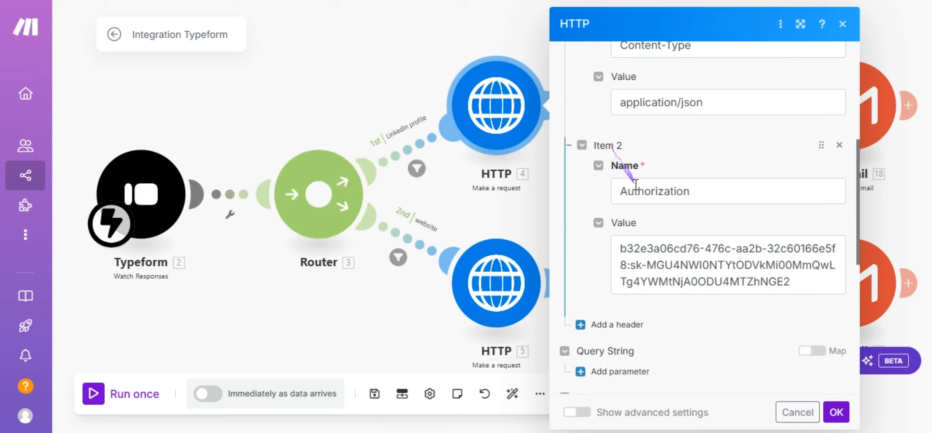
scroll(662, 160, down, 2)
click(704, 126)
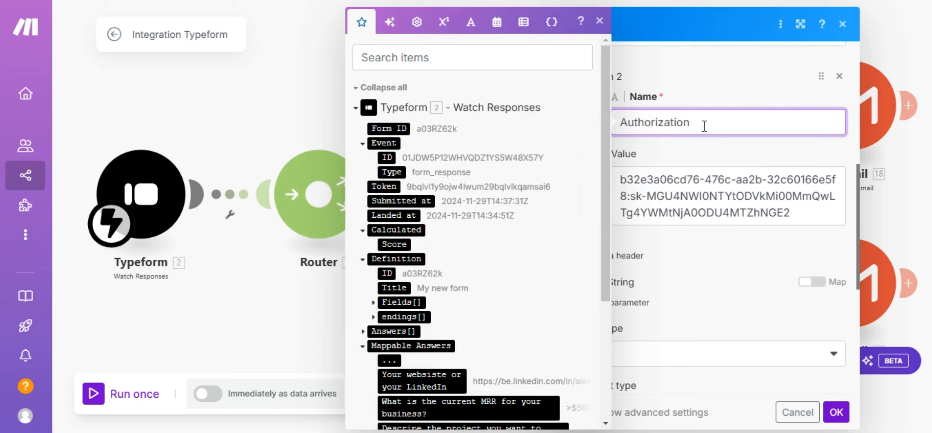
click(698, 158)
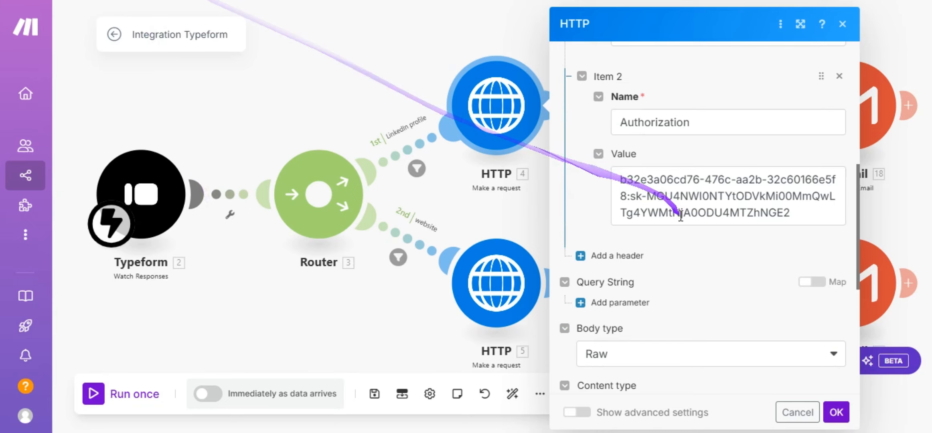
Paste a raw JSON body mapping linkedinurl to the Typeform website-or-LinkedIn answer, and save.
scroll(681, 217, down, 3)
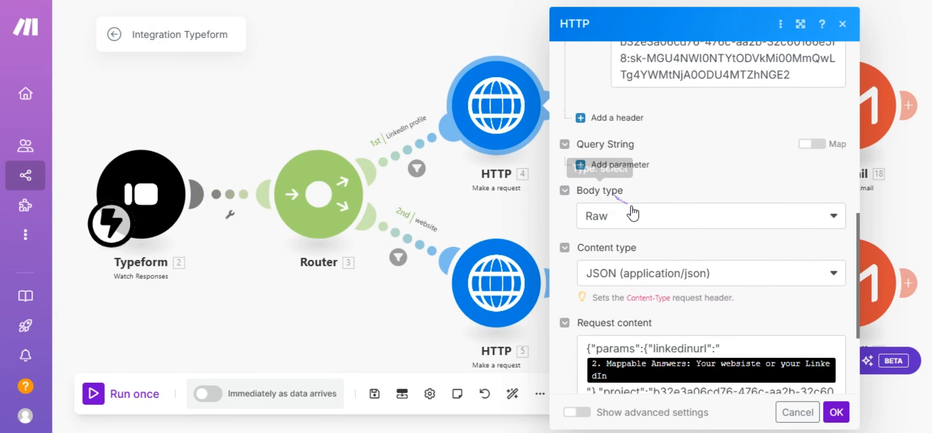
scroll(626, 205, down, 2)
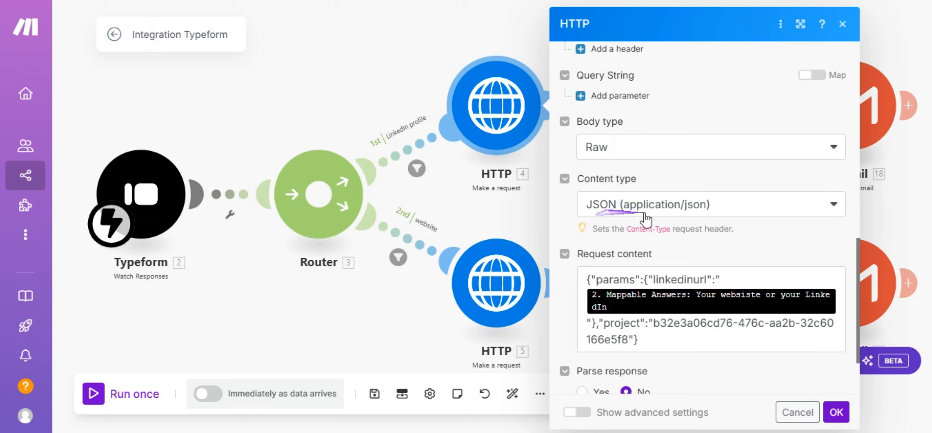
scroll(719, 227, down, 2)
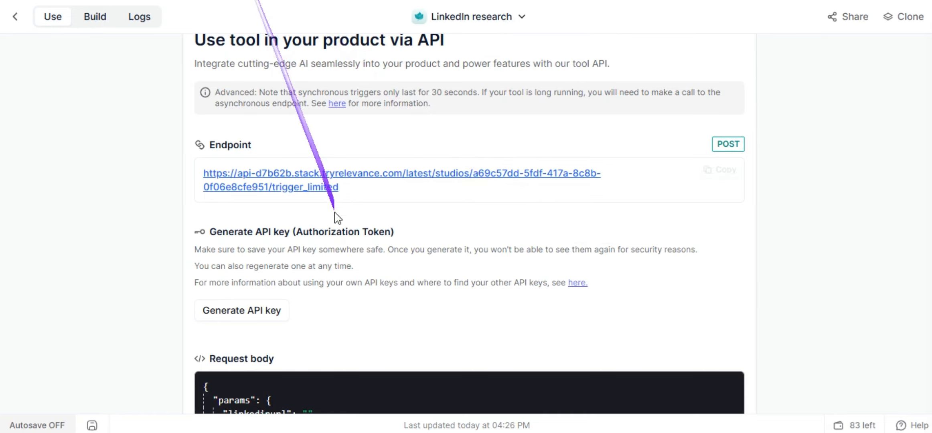
scroll(339, 224, down, 5)
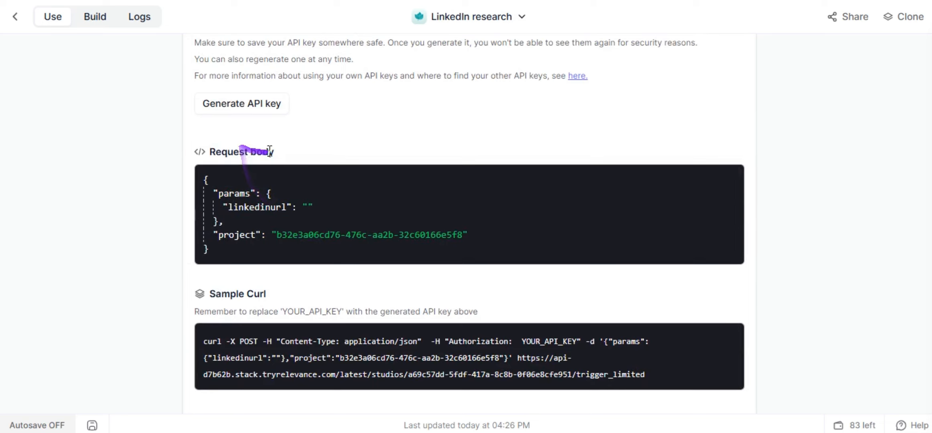
click(722, 178)
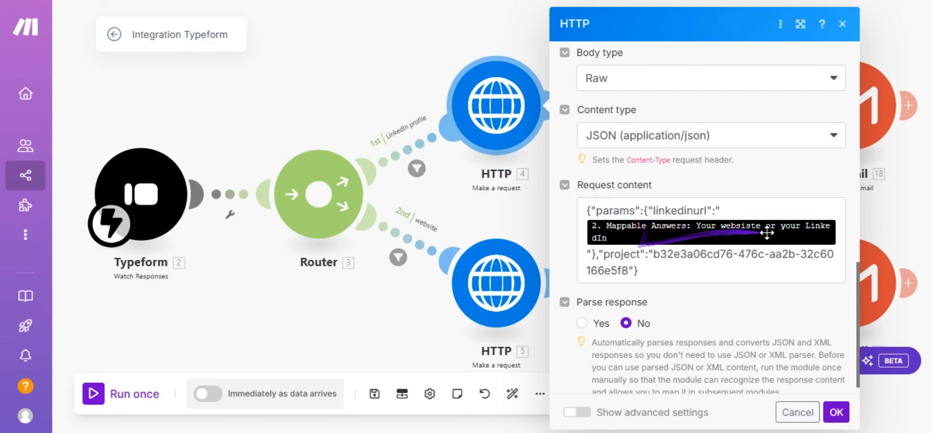
click(839, 233)
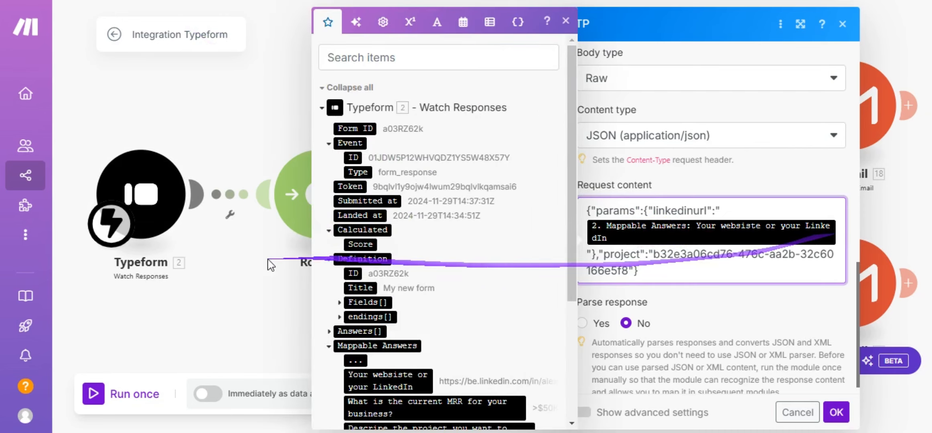
scroll(439, 271, down, 2)
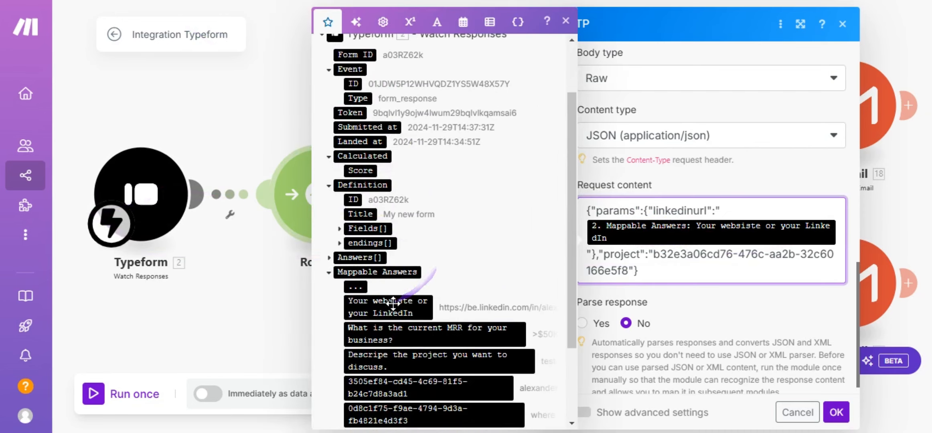
scroll(401, 281, down, 2)
click(664, 283)
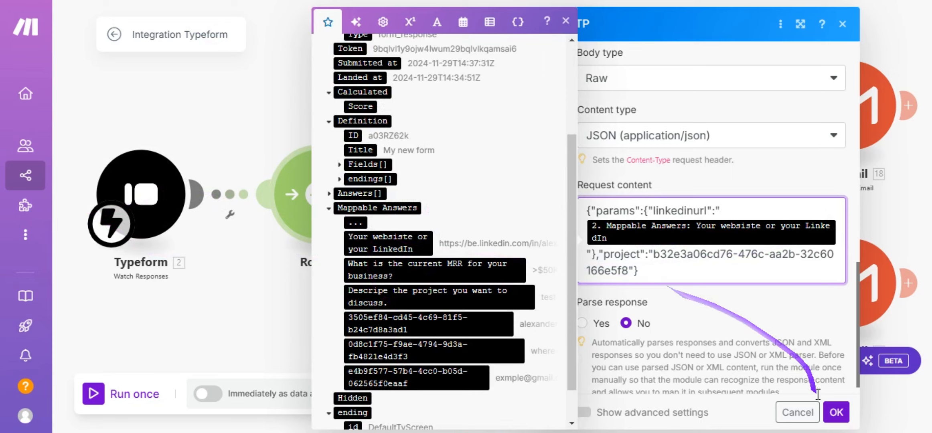
click(836, 413)
Map 17. output: llm_answer into the Gmail email content and close the module.
drag(604, 194, 428, 223)
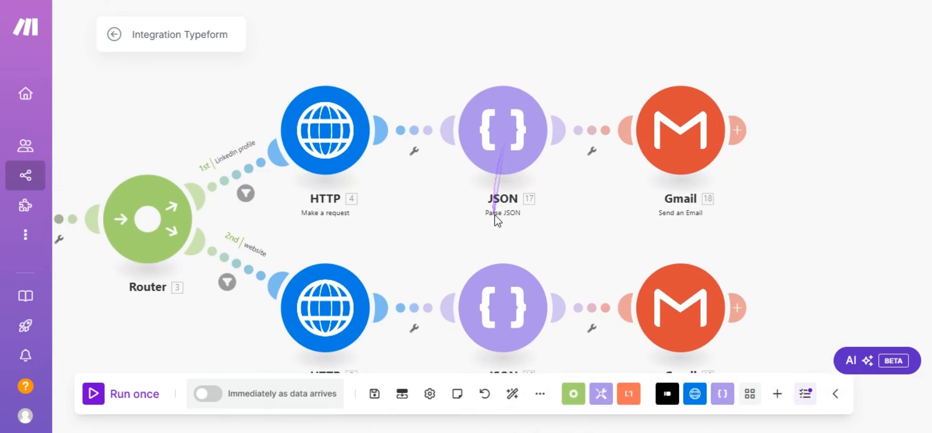
drag(555, 229, 354, 222)
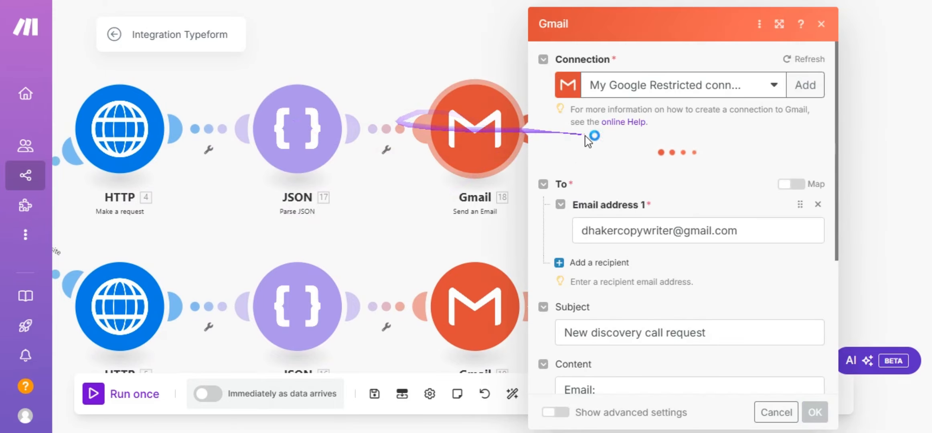
scroll(656, 195, down, 1)
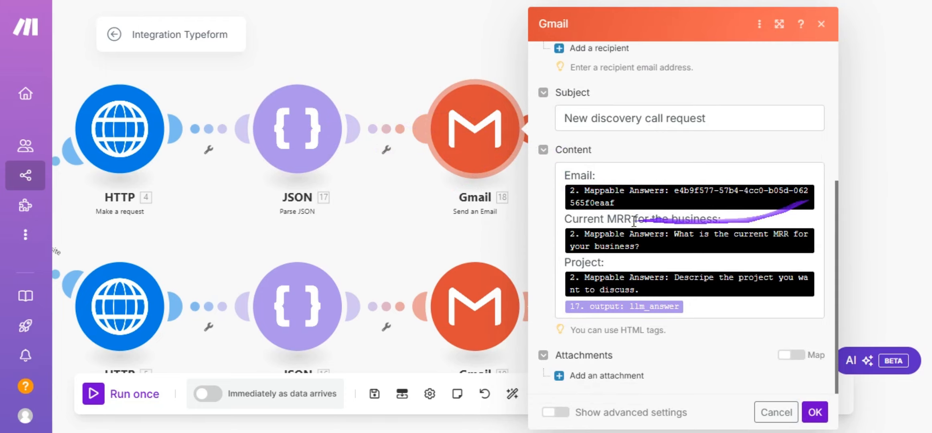
click(818, 196)
mouse_move(610, 202)
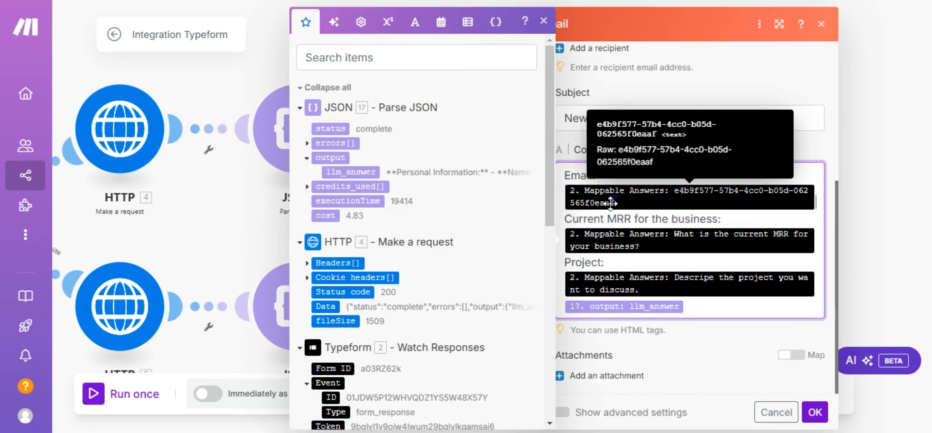
scroll(357, 295, down, 9)
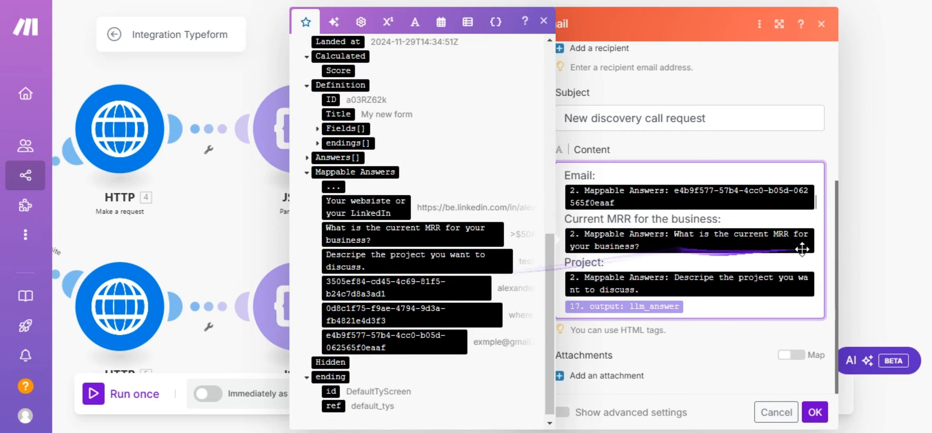
mouse_move(763, 291)
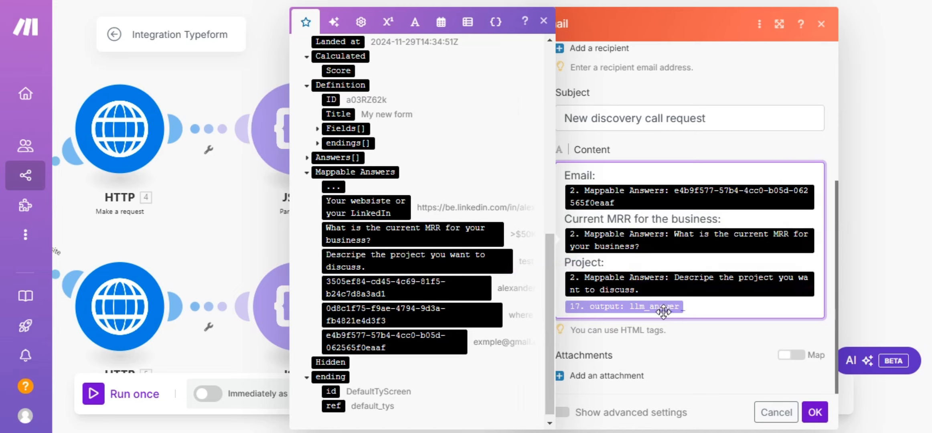
scroll(441, 287, down, 1)
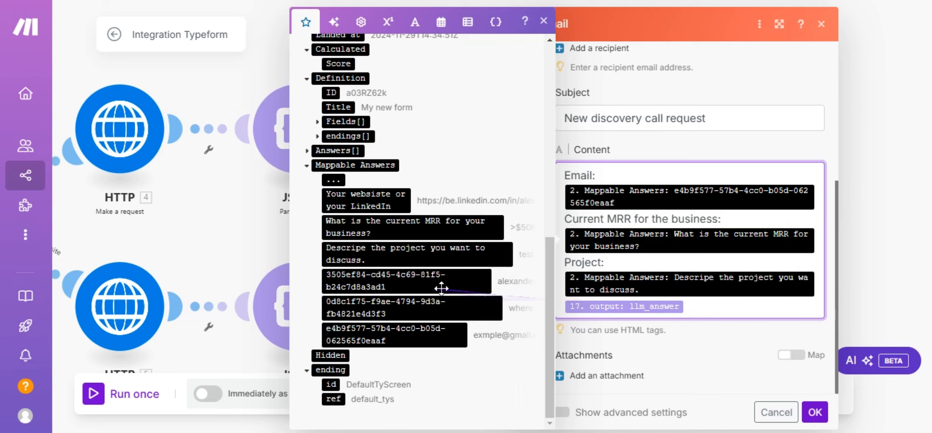
click(241, 236)
Pan the canvas to show the whole Typeform–Router–HTTP–JSON–Gmail scenario.
drag(265, 239, 512, 236)
drag(446, 222, 482, 192)
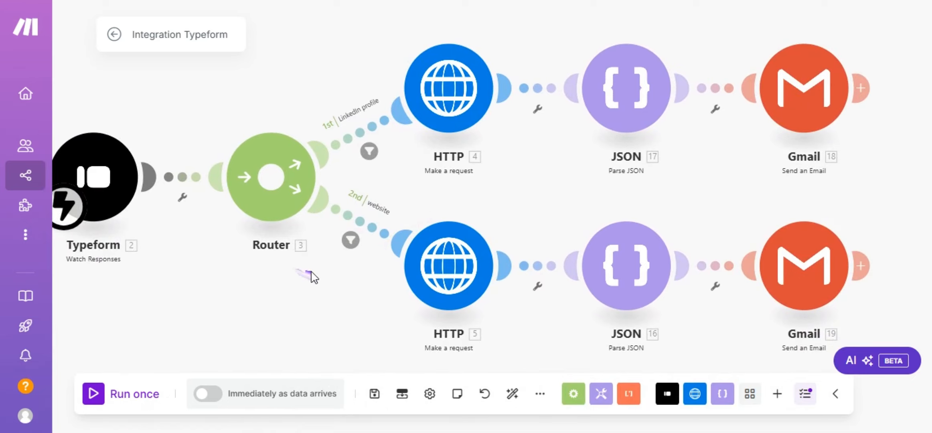
drag(351, 312, 341, 272)
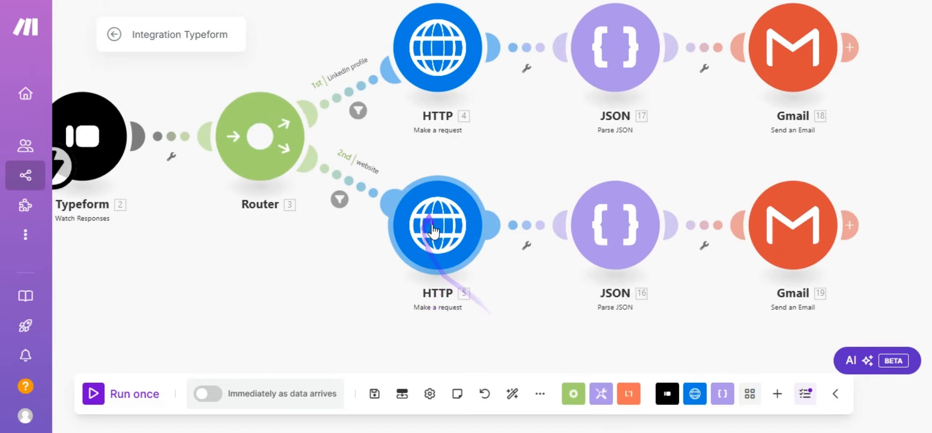
drag(512, 305, 514, 327)
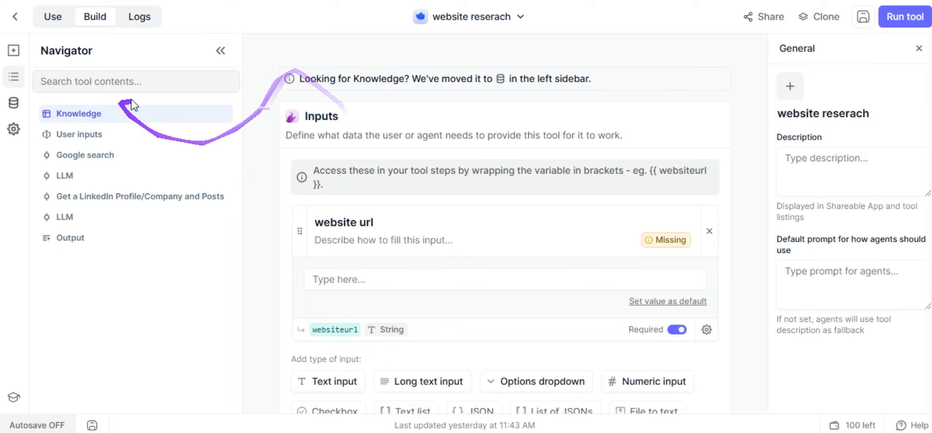
Enter bmw.com as the test value for the websiteurl input.
scroll(401, 153, down, 3)
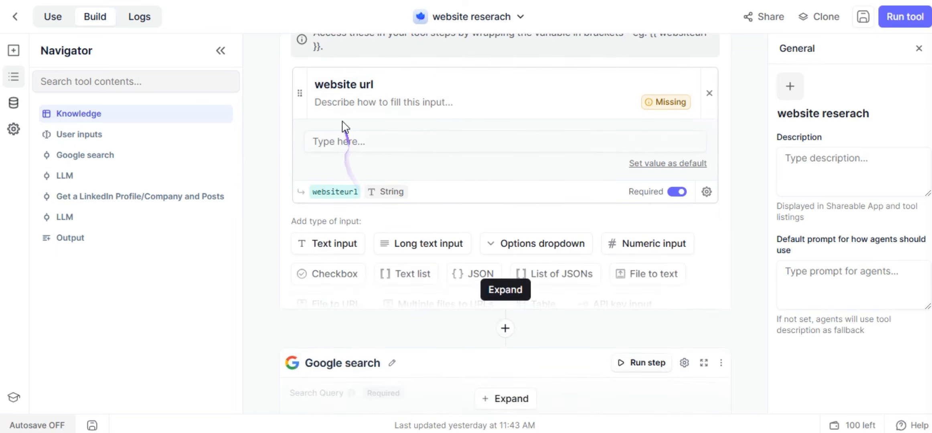
click(342, 143)
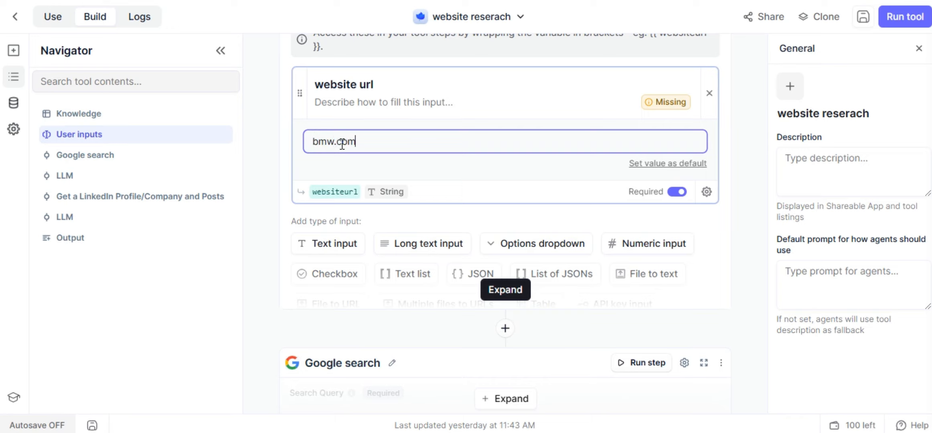
scroll(441, 196, down, 2)
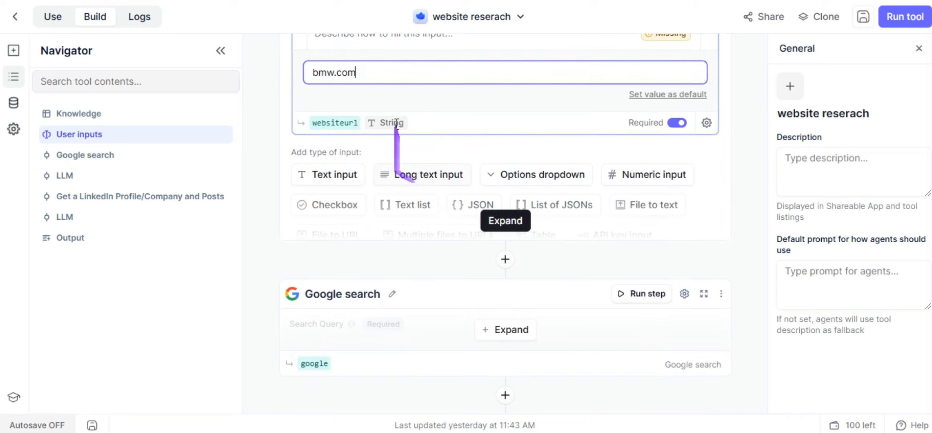
scroll(403, 132, up, 2)
scroll(411, 143, down, 3)
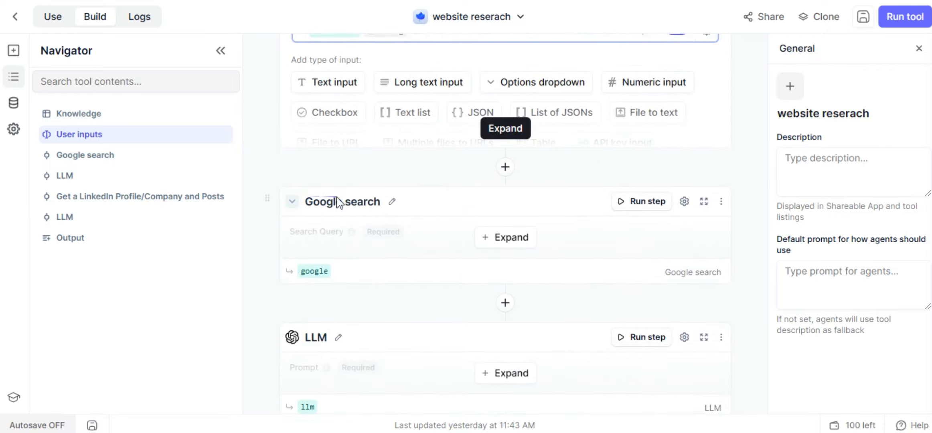
Expand the Google search step to show its query '{{ websiteurl }} LinkedIn'.
click(505, 190)
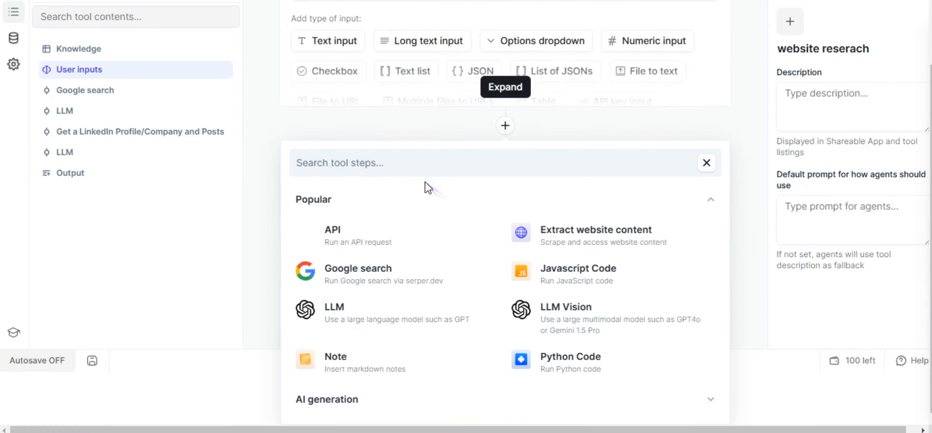
scroll(458, 183, up, 1)
click(267, 200)
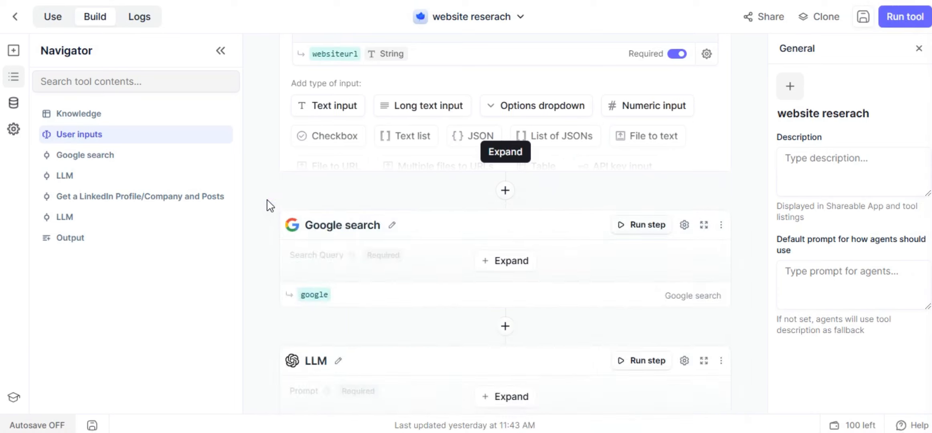
scroll(267, 200, down, 3)
click(505, 123)
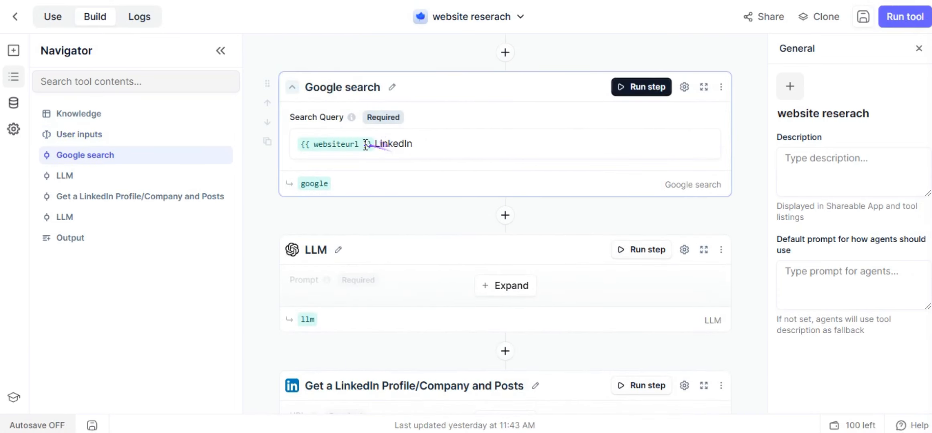
scroll(345, 94, up, 3)
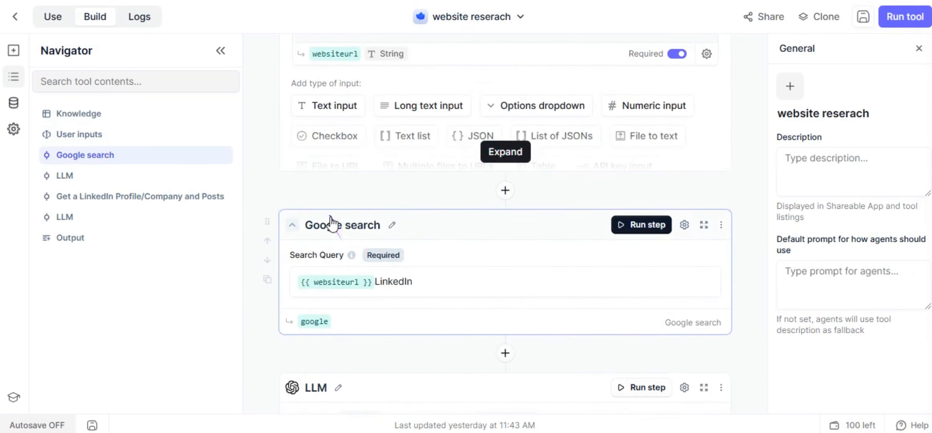
scroll(354, 236, down, 3)
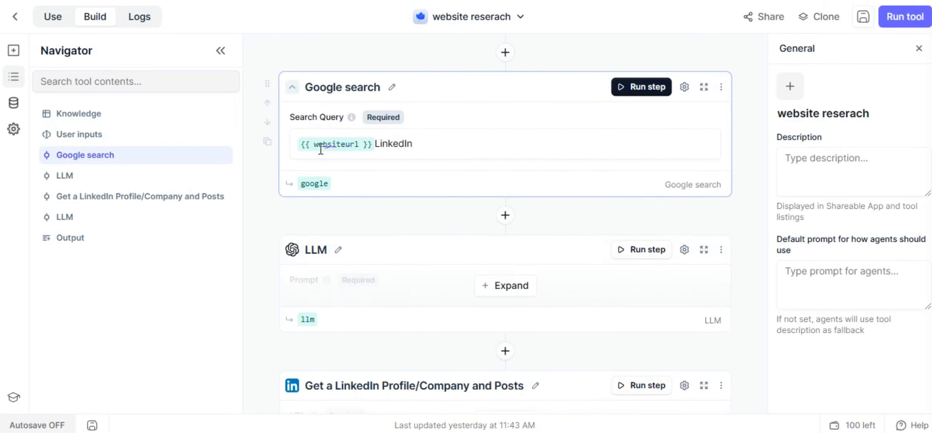
scroll(379, 160, up, 5)
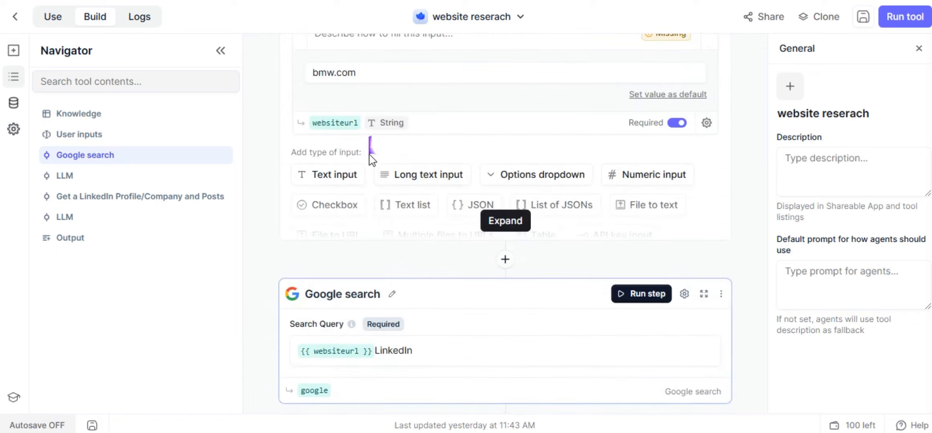
scroll(376, 214, down, 3)
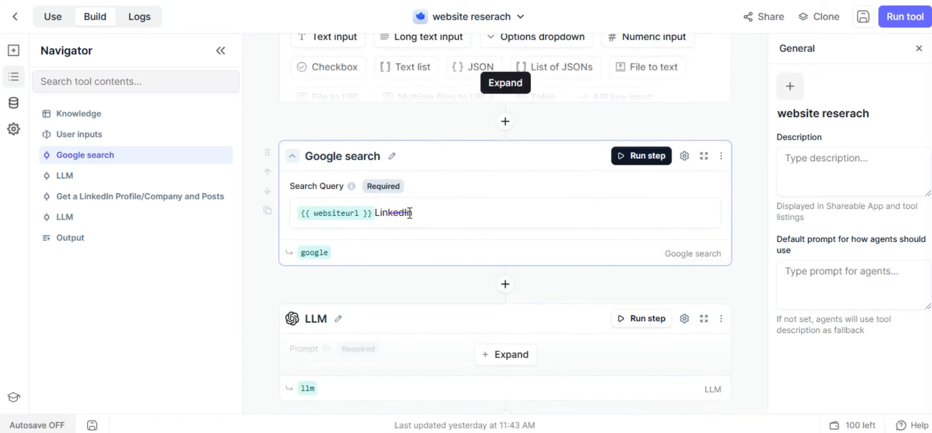
Run the Google search step and review its results, topped by BMW Group's LinkedIn page.
click(640, 156)
scroll(442, 192, down, 3)
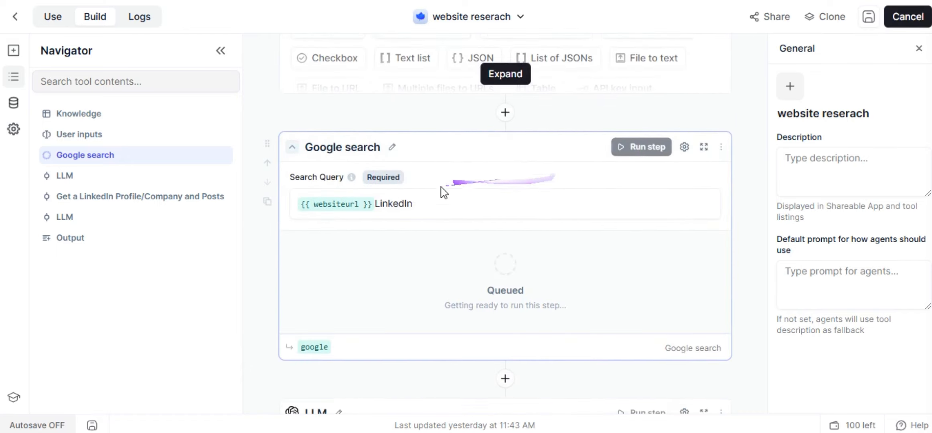
scroll(462, 180, up, 3)
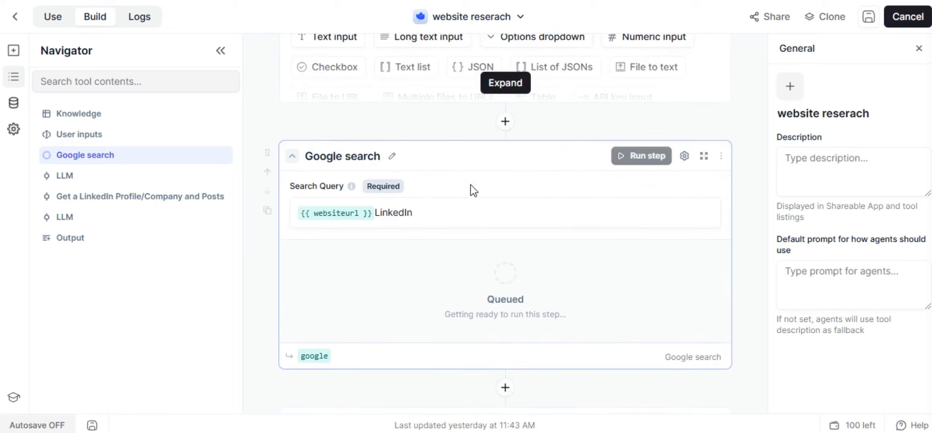
scroll(472, 194, down, 2)
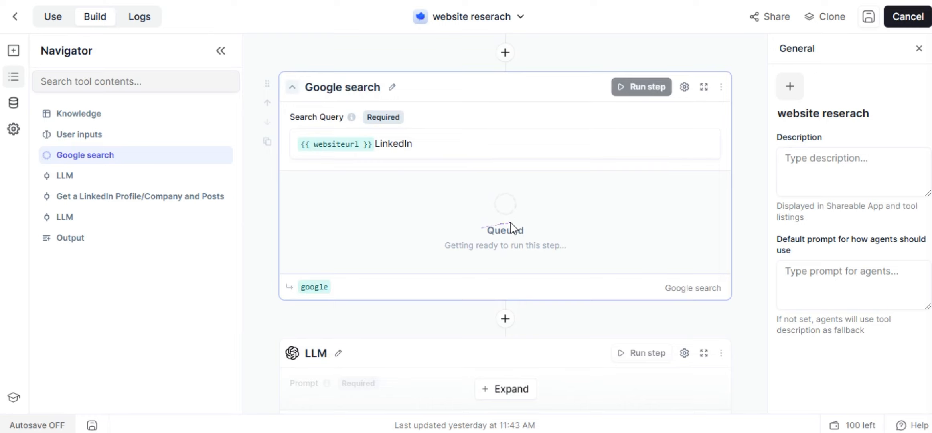
scroll(510, 212, up, 2)
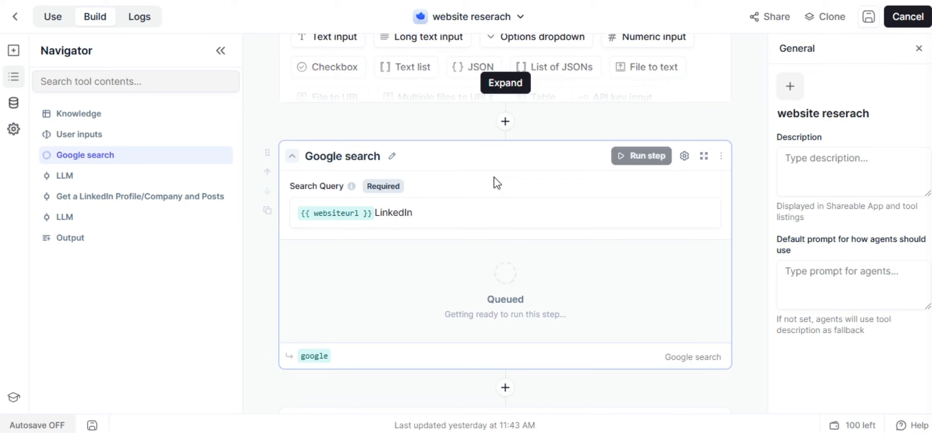
scroll(497, 183, up, 8)
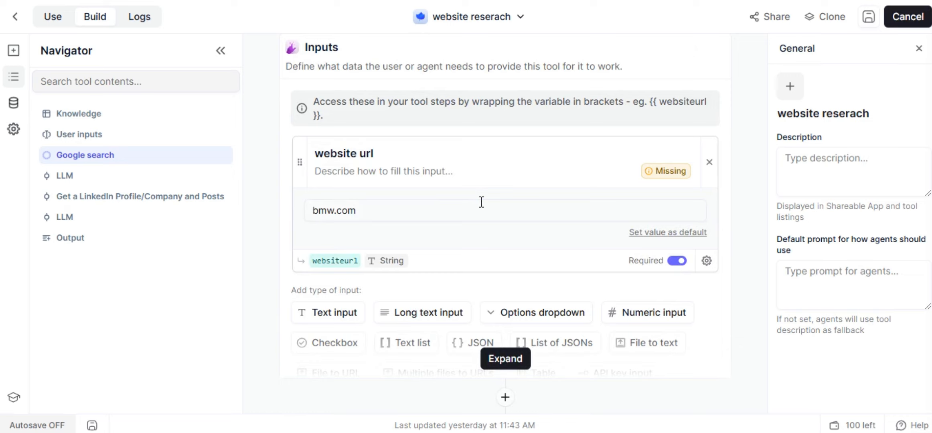
scroll(482, 203, down, 10)
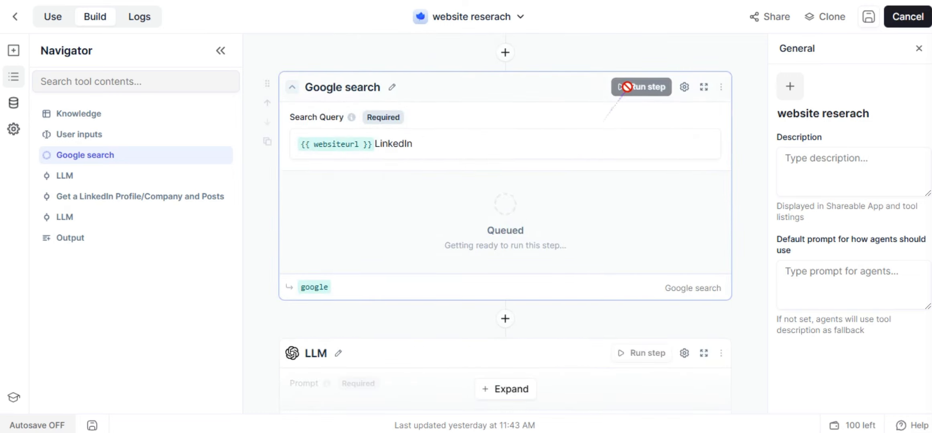
scroll(543, 160, up, 1)
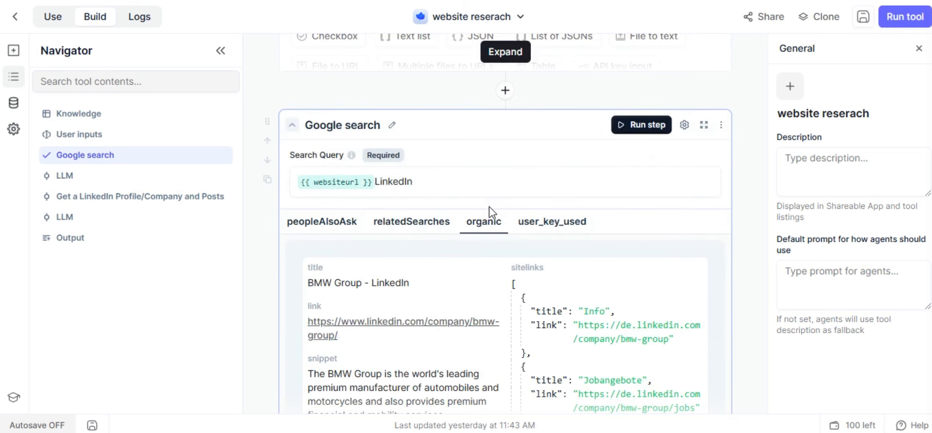
scroll(491, 215, down, 4)
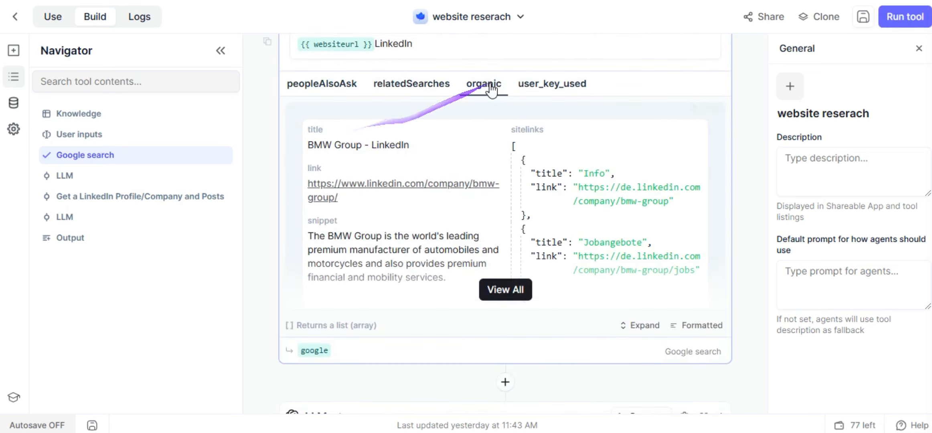
scroll(437, 150, down, 3)
scroll(437, 152, down, 6)
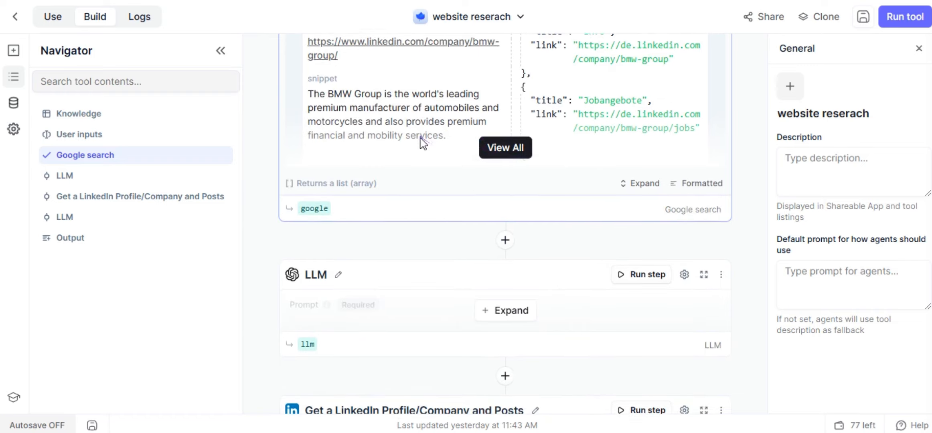
Expand the first LLM step and read through its prompt.
click(506, 107)
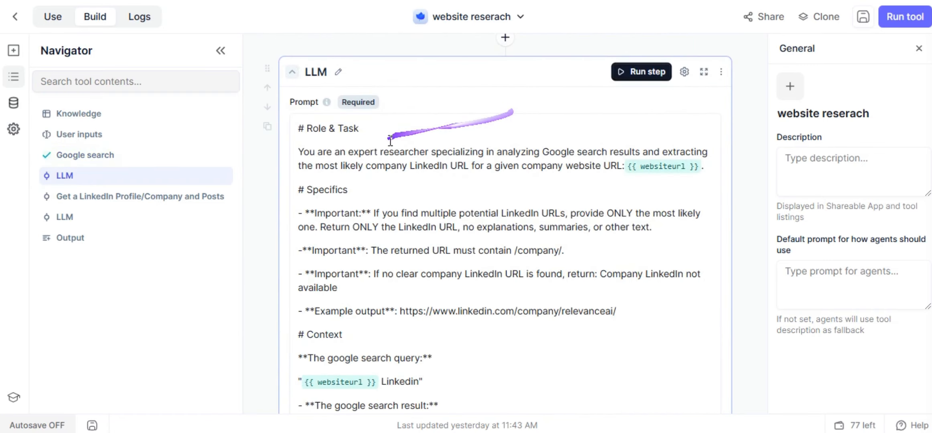
click(370, 132)
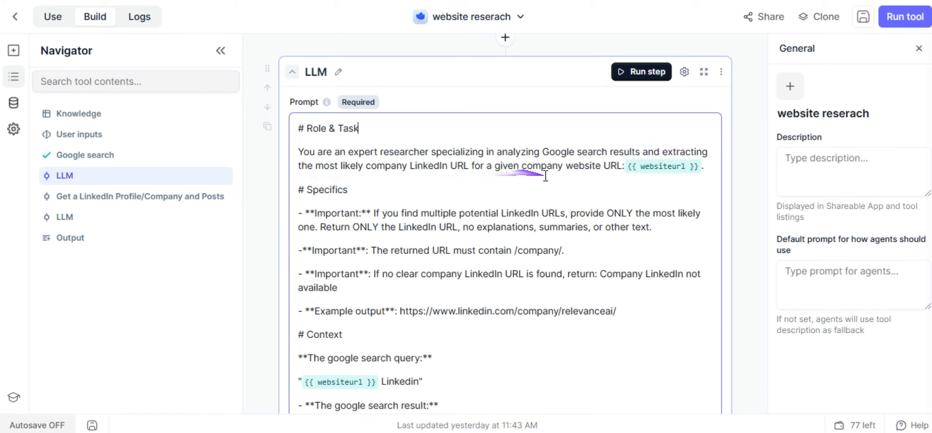
scroll(417, 208, up, 3)
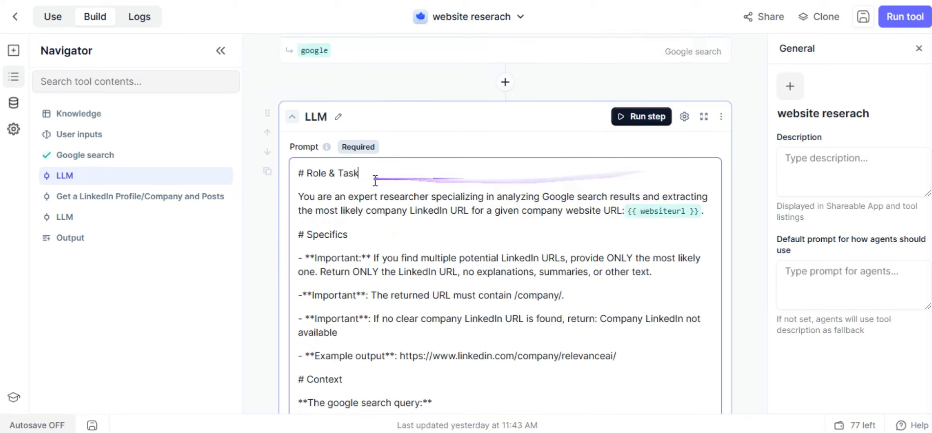
scroll(364, 208, down, 5)
scroll(345, 162, down, 2)
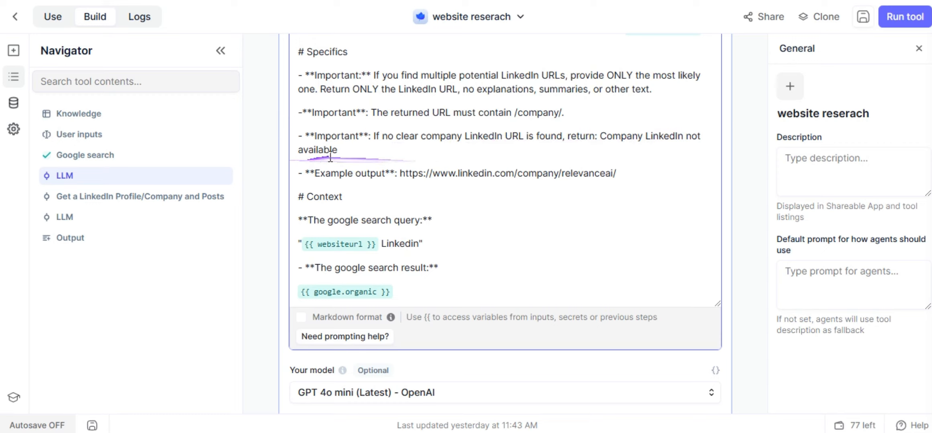
scroll(387, 181, down, 2)
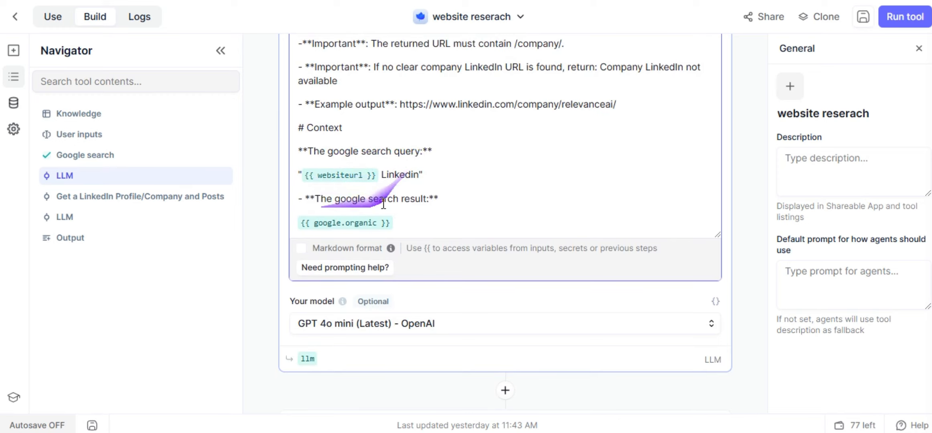
scroll(358, 197, down, 2)
scroll(361, 196, down, 4)
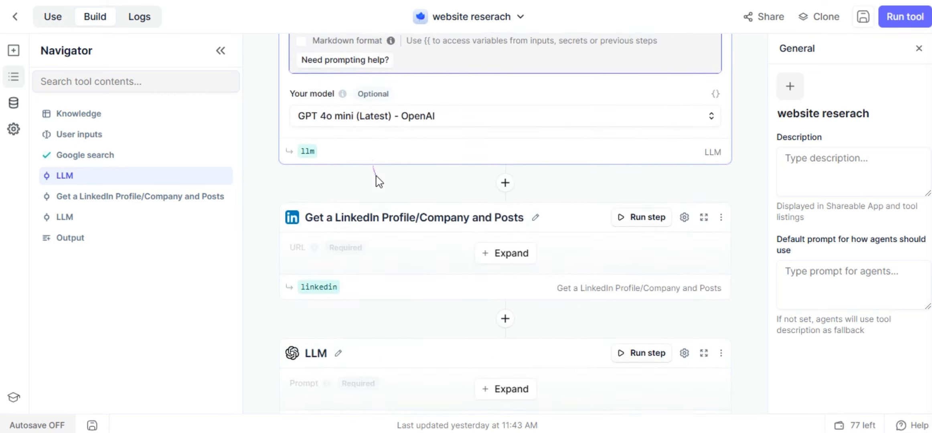
scroll(500, 189, down, 2)
scroll(515, 188, up, 15)
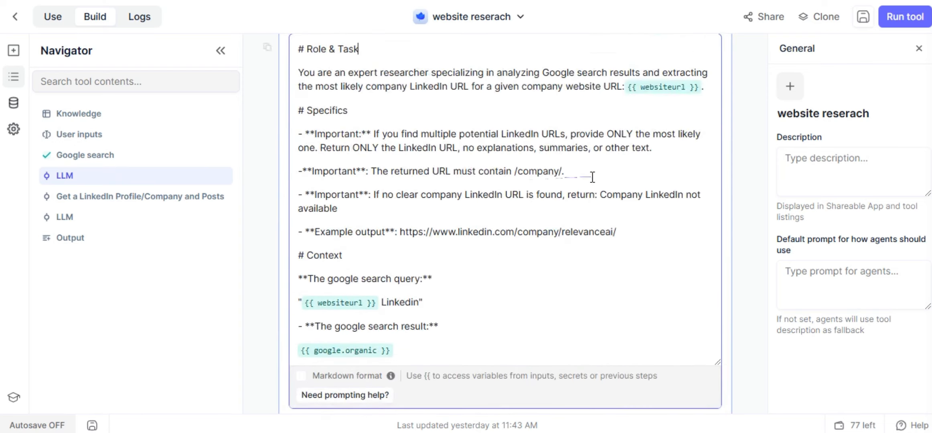
Run the LLM step and verify the returned linkedin.com/company/bmw-group/ URL on LinkedIn.
click(640, 151)
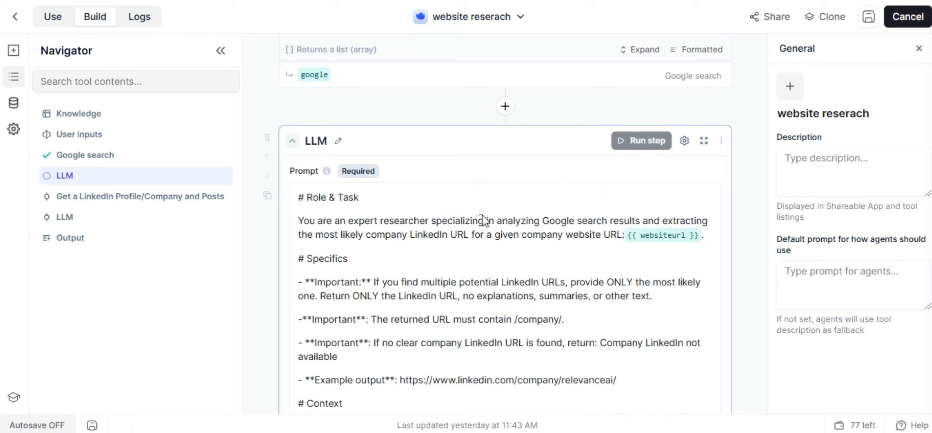
scroll(484, 220, down, 8)
scroll(484, 220, down, 10)
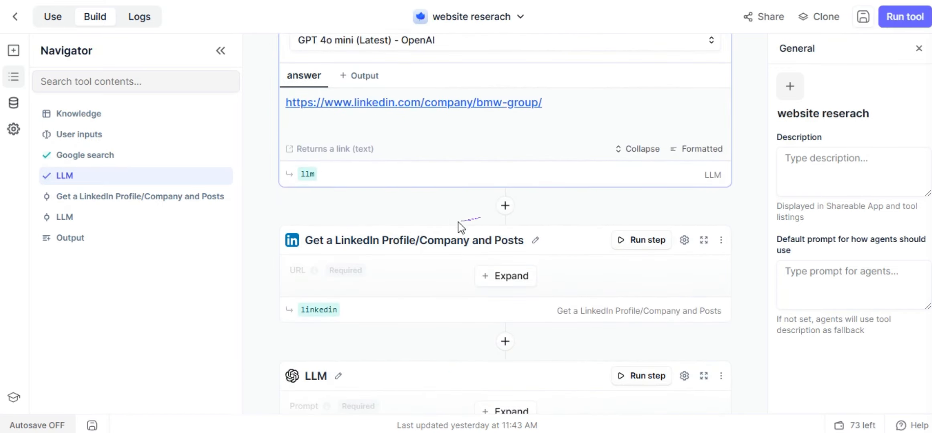
scroll(460, 227, up, 4)
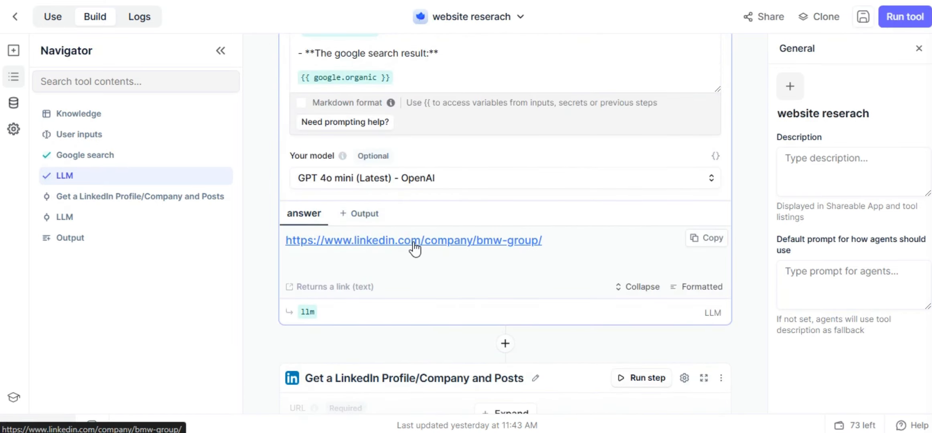
click(414, 246)
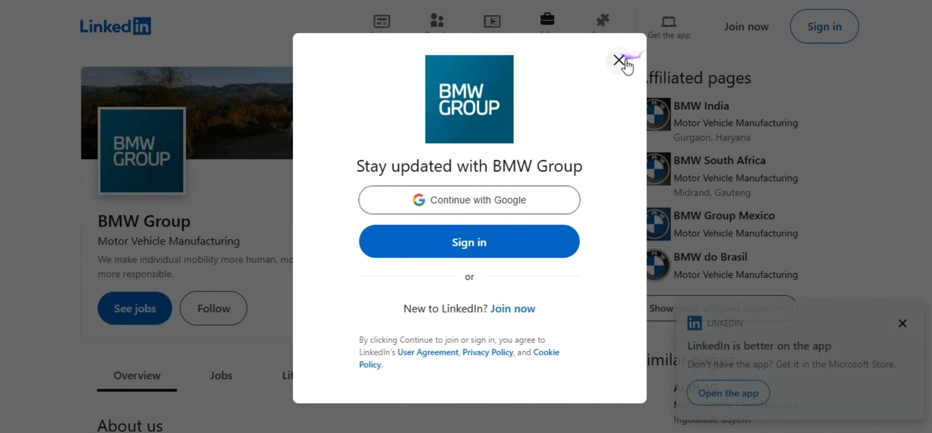
click(618, 59)
drag(126, 221, 208, 231)
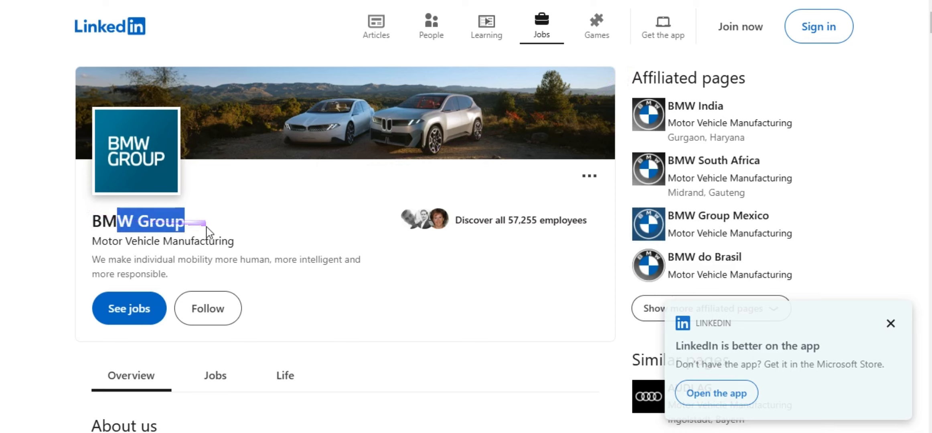
click(313, 1)
Run the LinkedIn Profile step to fetch BMW Group's company information.
scroll(403, 181, down, 7)
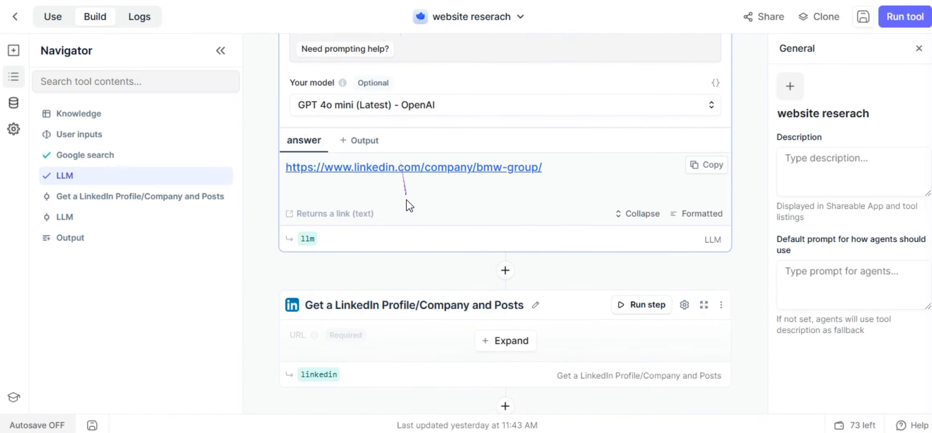
click(516, 146)
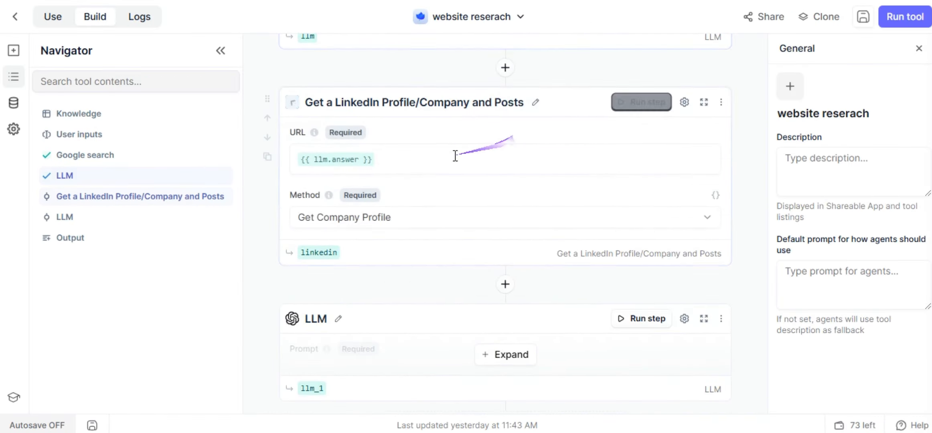
click(642, 105)
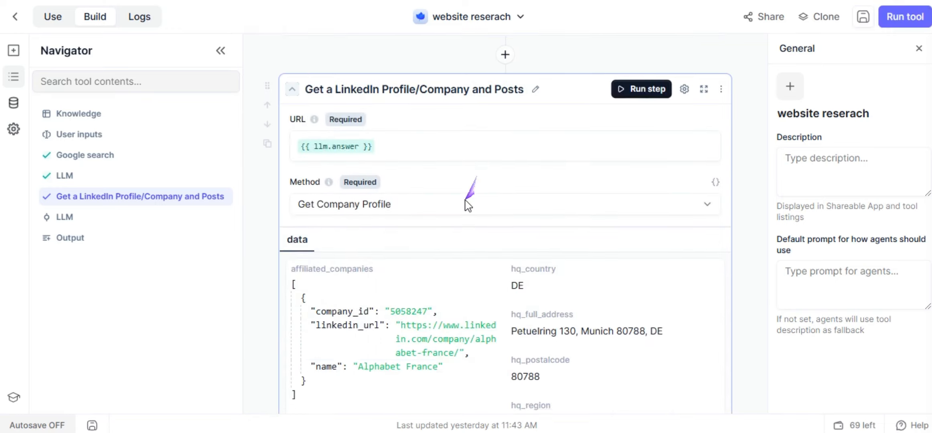
Run the second LLM step and expand its BMW Group analysis summary.
scroll(468, 198, down, 10)
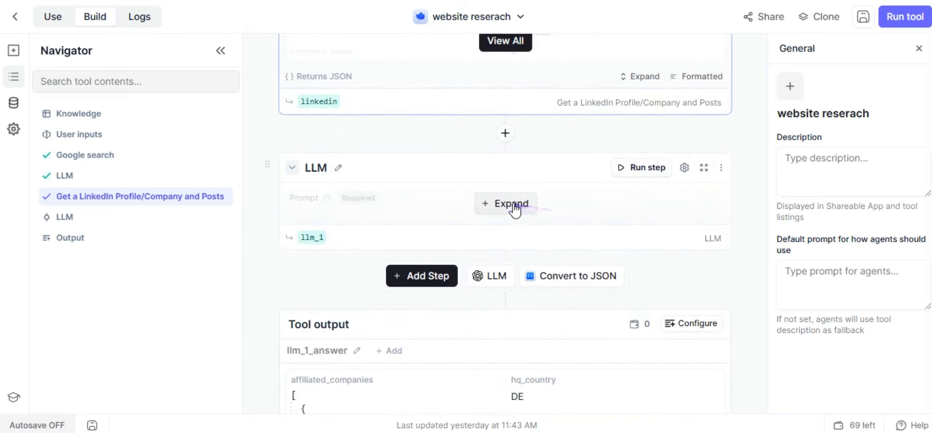
click(514, 208)
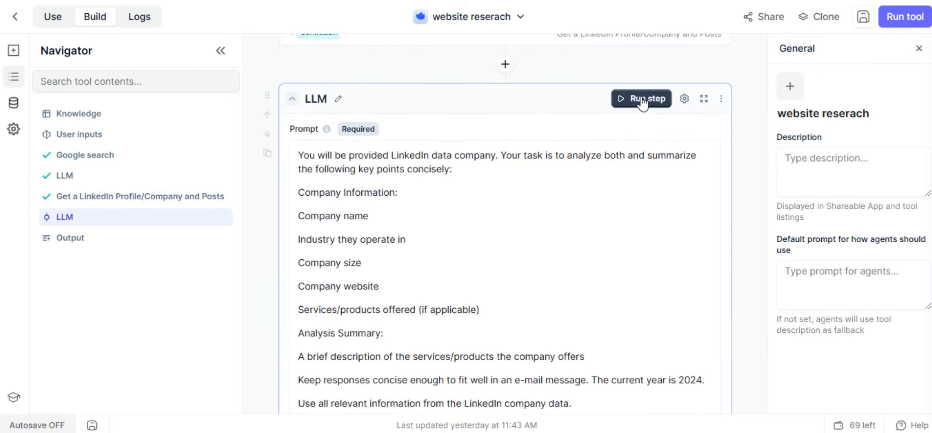
click(642, 100)
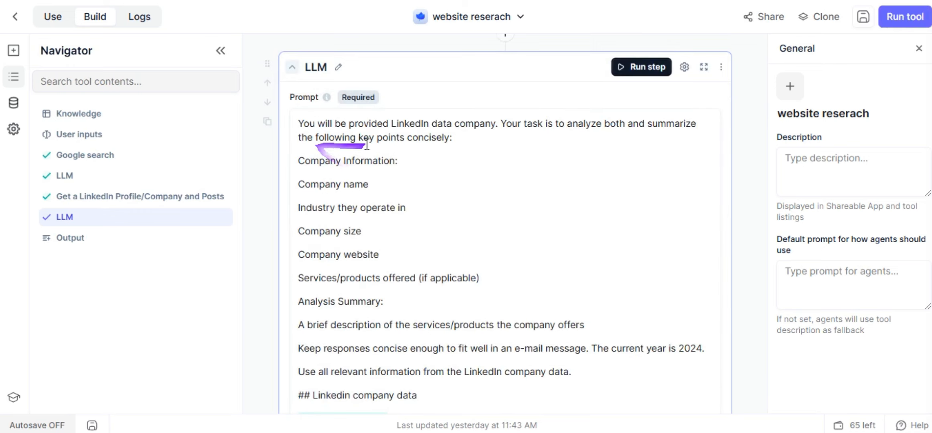
scroll(401, 168, down, 2)
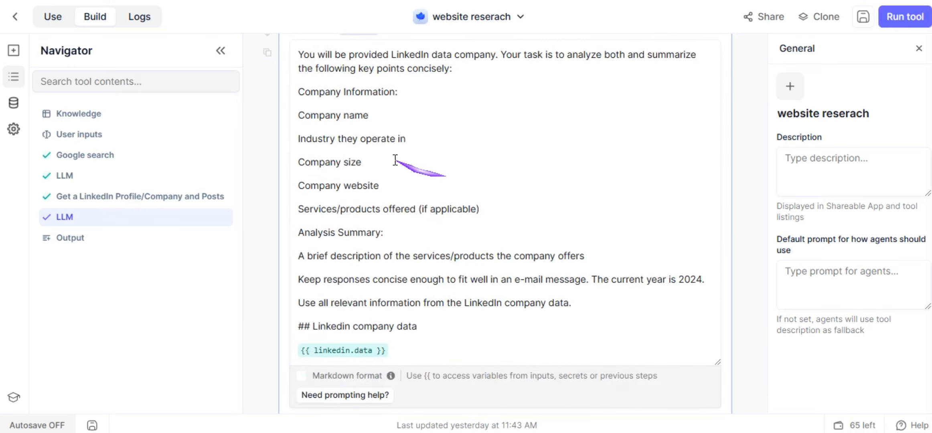
scroll(374, 121, down, 2)
scroll(389, 136, down, 7)
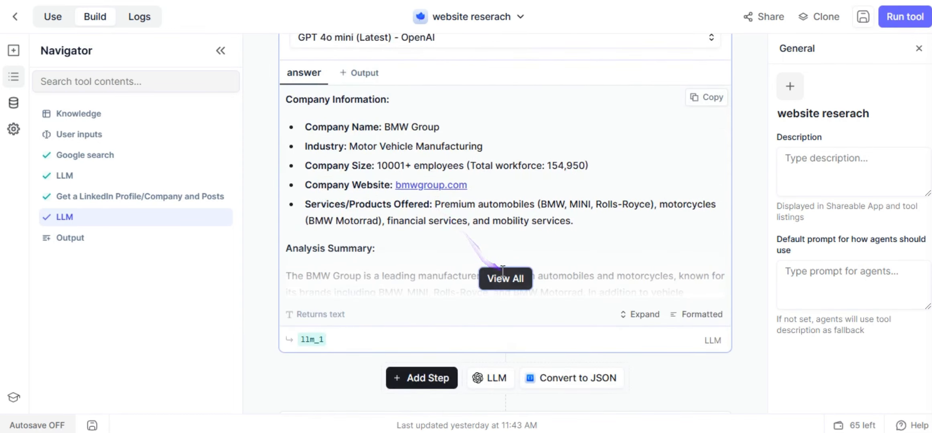
click(496, 280)
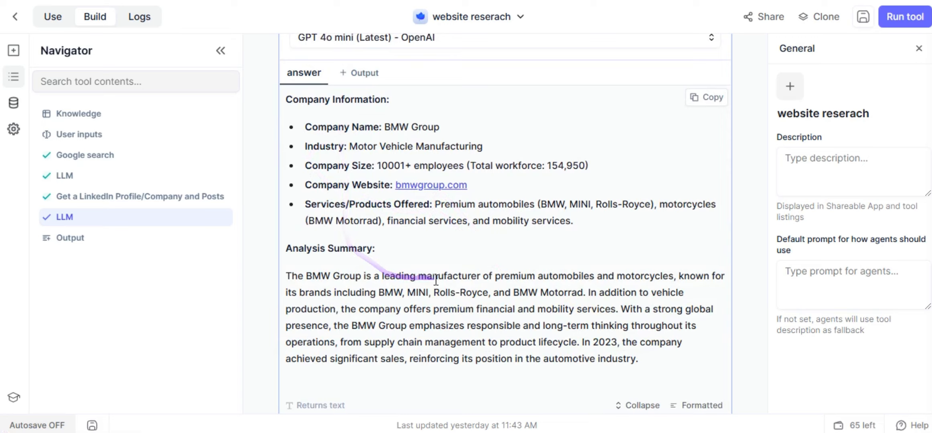
scroll(441, 225, down, 2)
scroll(467, 261, up, 2)
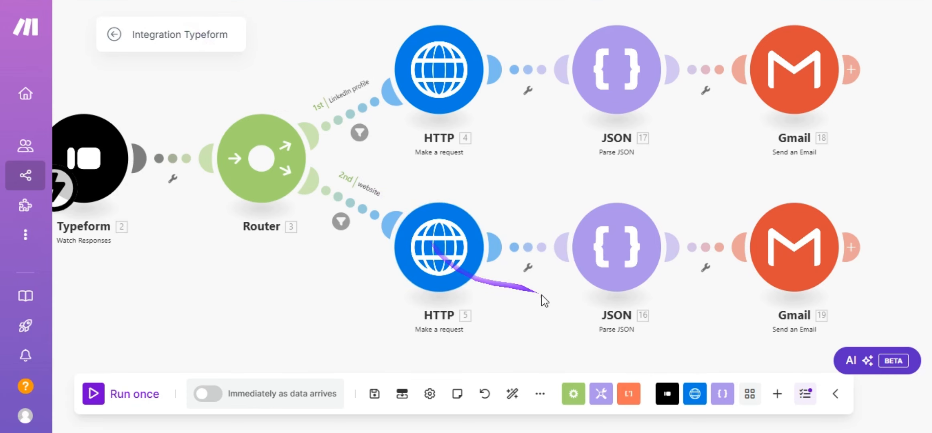
drag(541, 297, 416, 275)
click(499, 246)
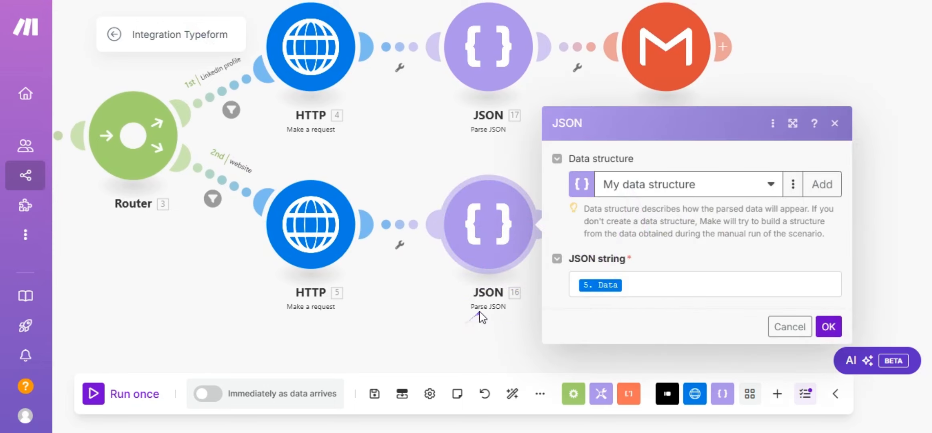
click(485, 348)
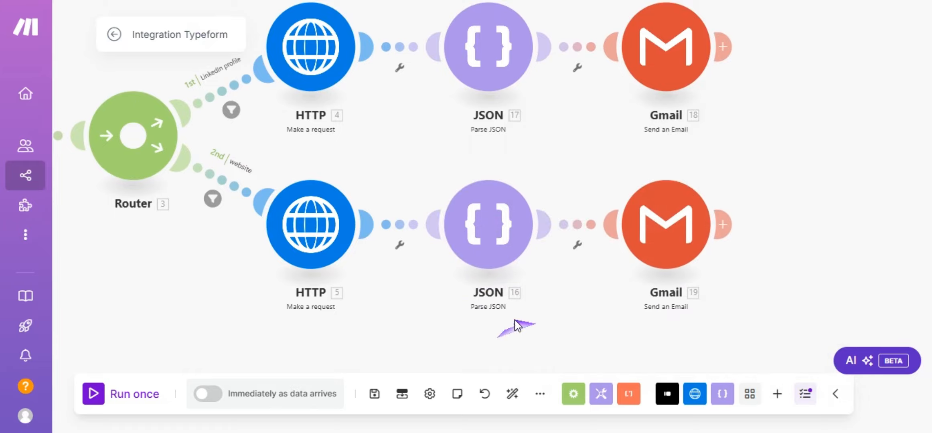
drag(520, 322, 317, 290)
click(482, 188)
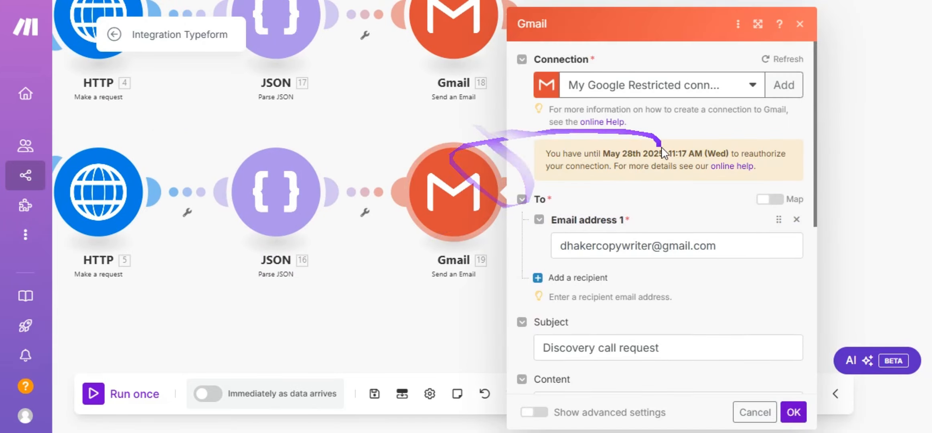
scroll(628, 196, down, 3)
scroll(627, 195, down, 3)
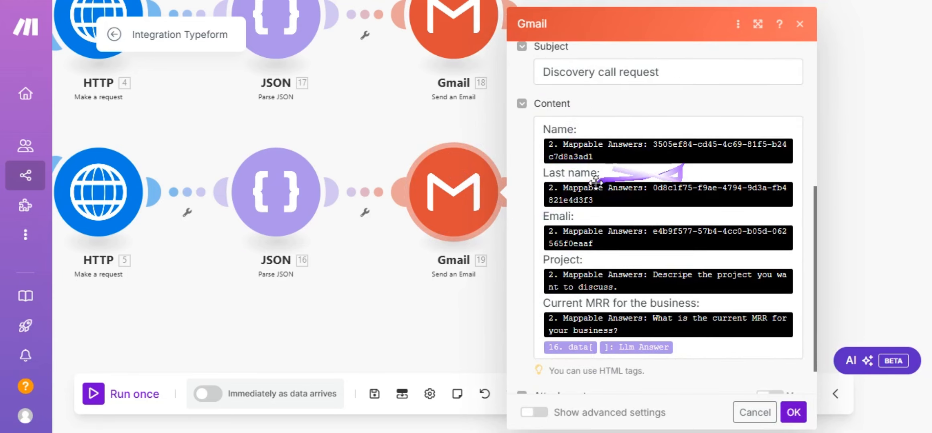
scroll(588, 218, down, 1)
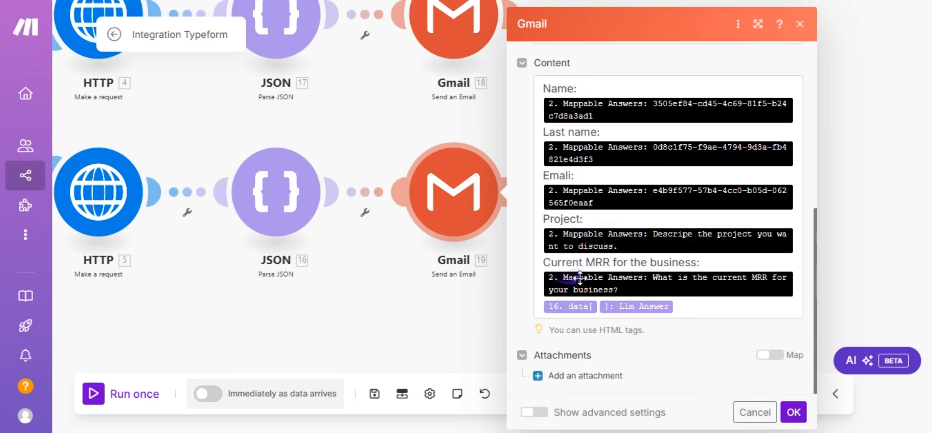
mouse_move(593, 272)
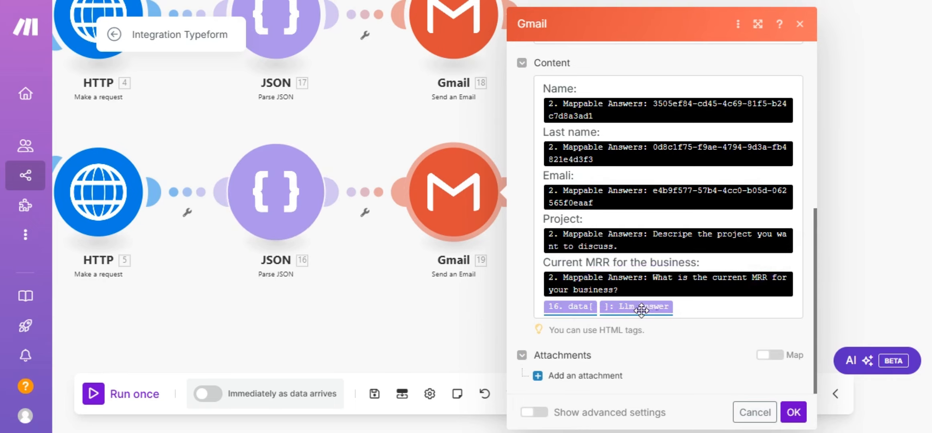
click(794, 412)
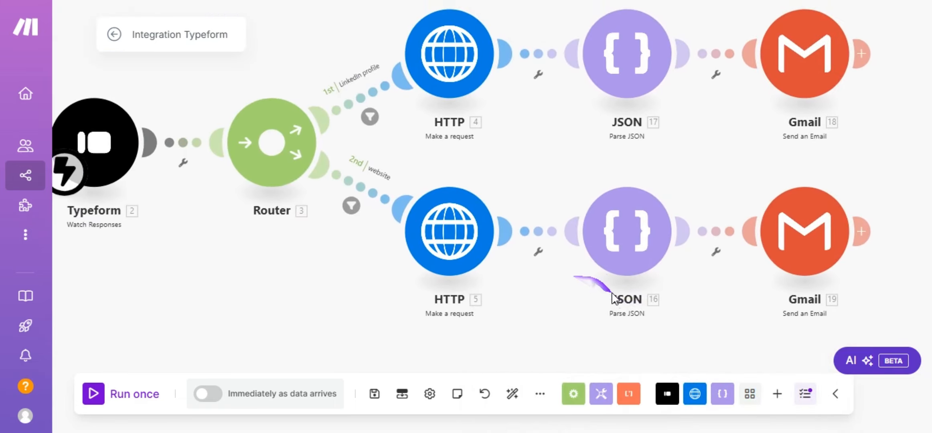